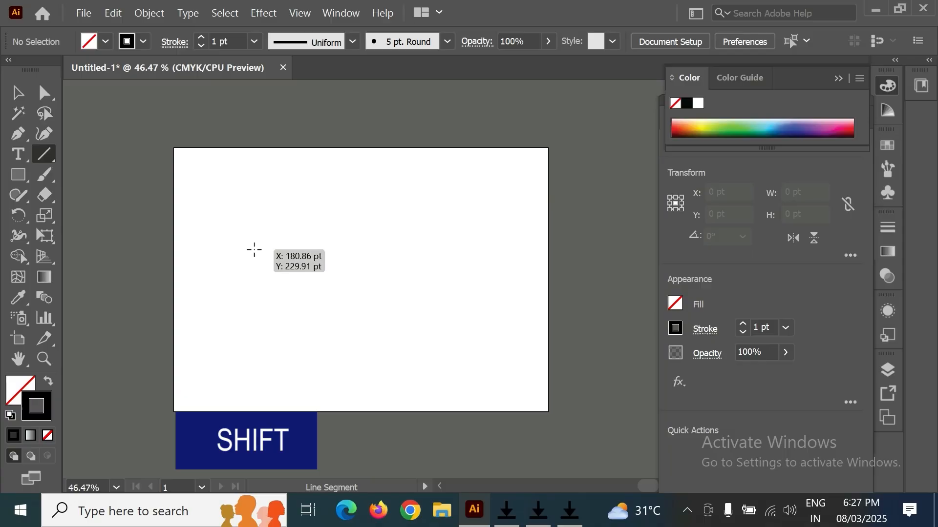
- Draw a vertical line about 118 pt tall and copy it three times to the right at about 110 pt spacing
left_click_drag(254, 250, 254, 302)
left_click(18, 92)
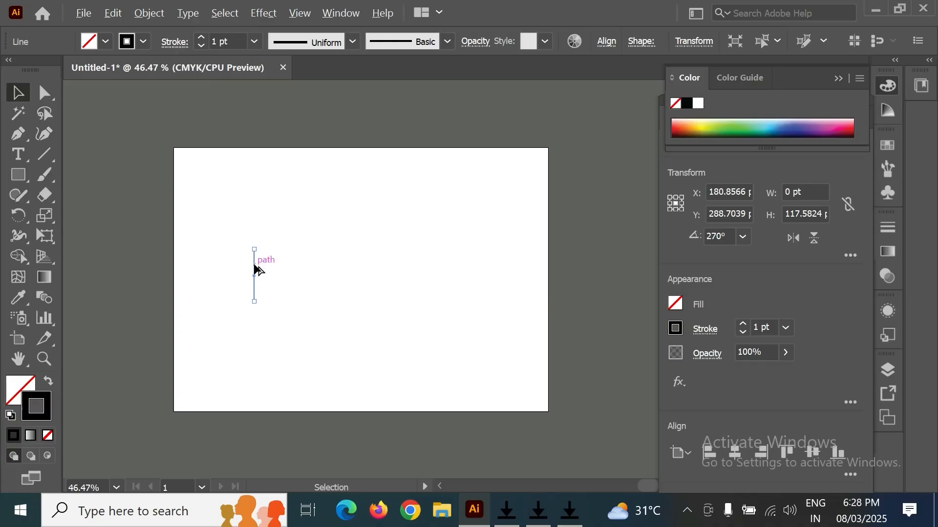
left_click_drag(255, 267, 303, 270)
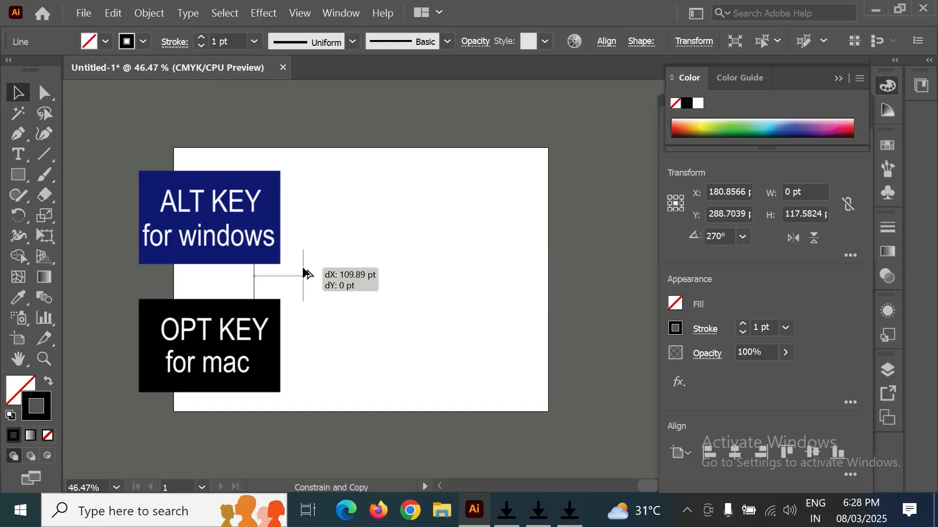
left_click_drag(303, 272, 306, 271)
key("ctrl")
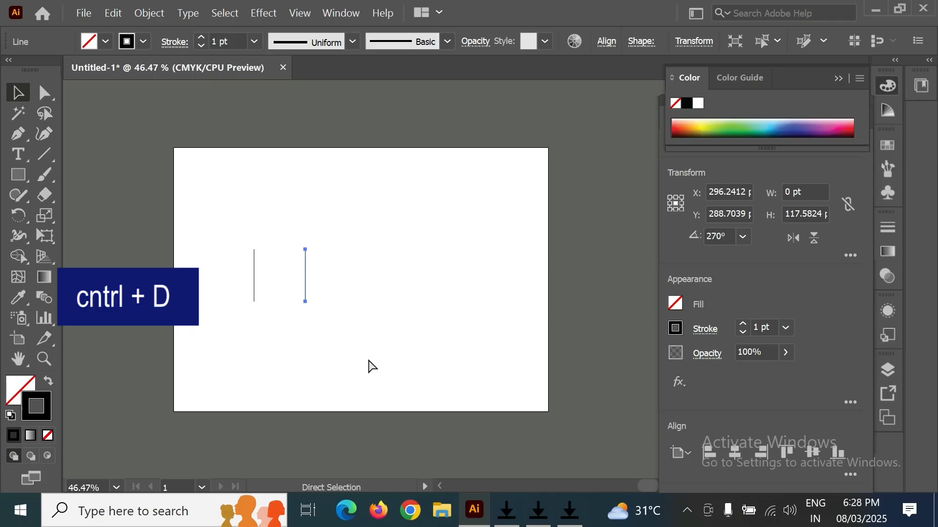
key("ctrl+d")
key("ctrl+d")
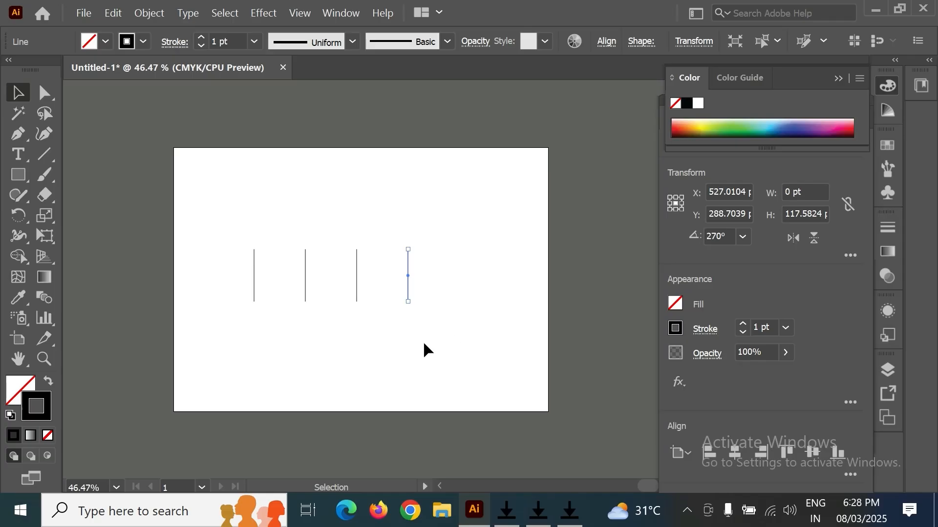
left_click(376, 358)
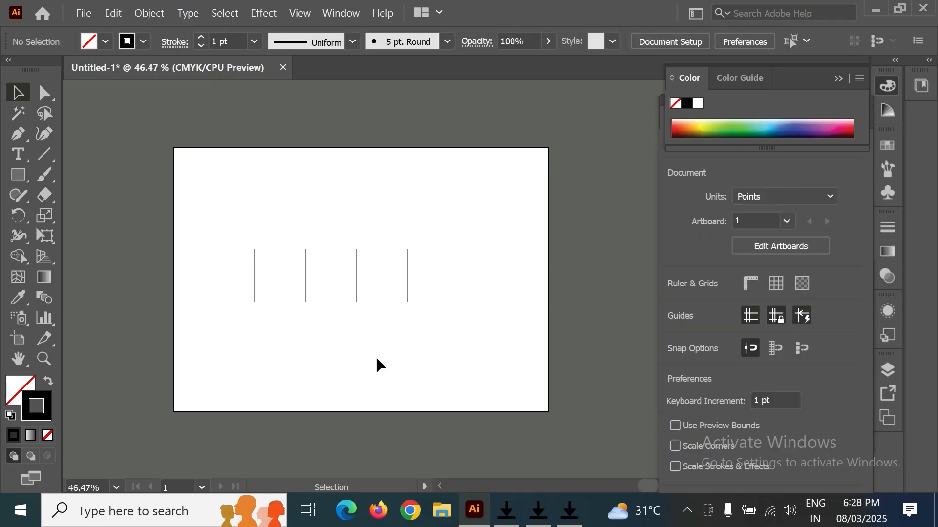
- With the Line tool, draw two diagonals from each line's top to the next line's bottom, forming two N shapes
left_click(42, 155)
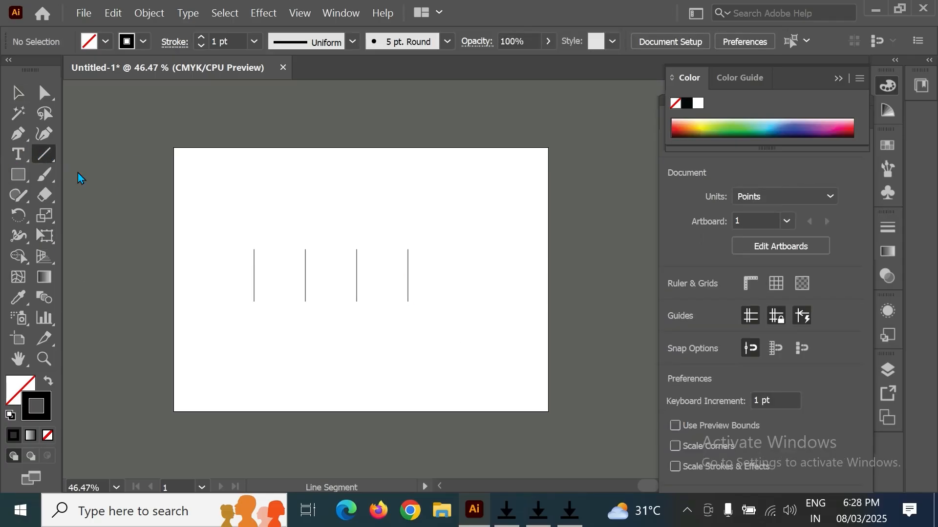
left_click_drag(305, 250, 356, 301)
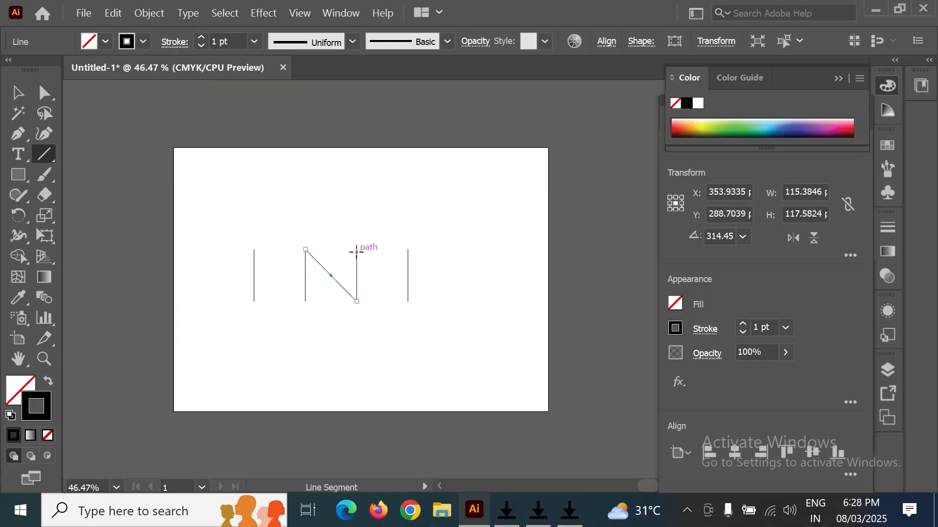
left_click_drag(357, 250, 407, 301)
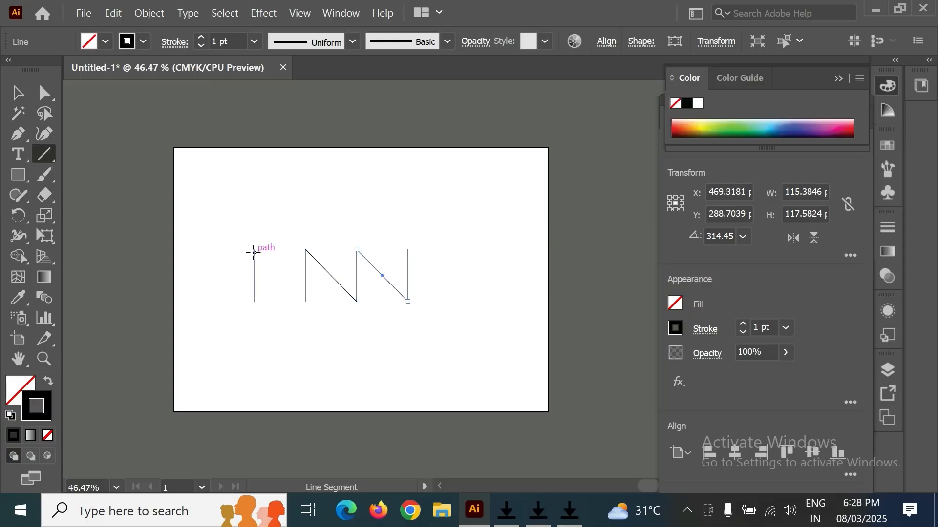
- Draw a horizontal line about 78 pt long from the first line's top, and another joining the first two lines' bottoms
left_click_drag(254, 249, 289, 250)
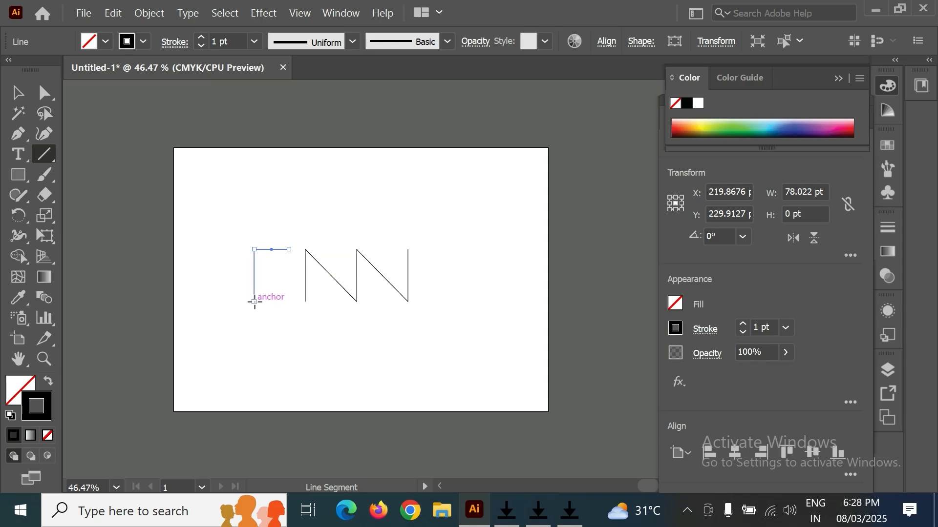
left_click_drag(254, 301, 306, 302)
key("a")
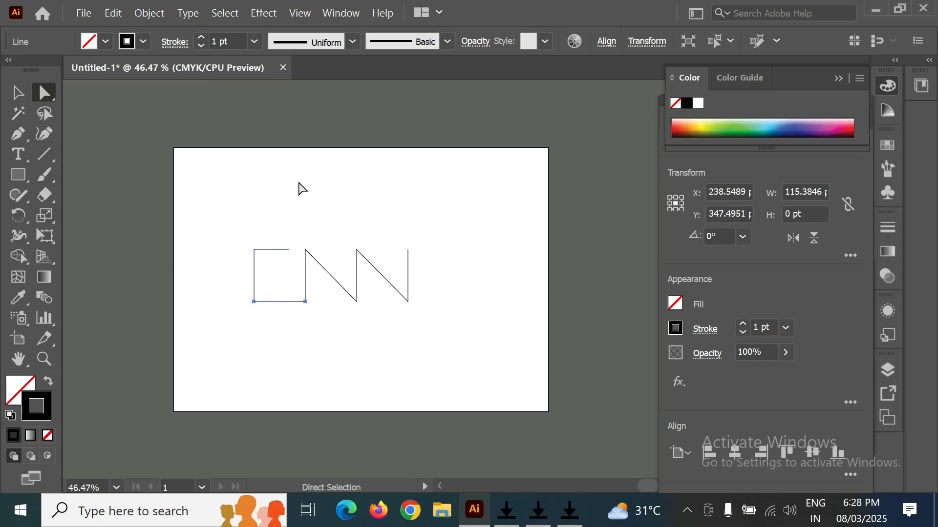
left_click(308, 192)
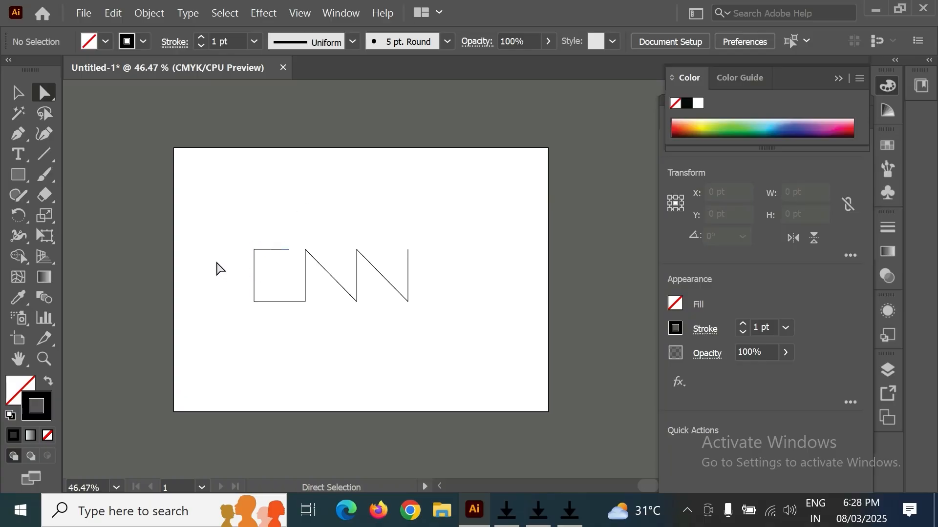
- Zoom in slightly and scrub the Join tool across every corner to join the segments into one path
key("ctrl+plus")
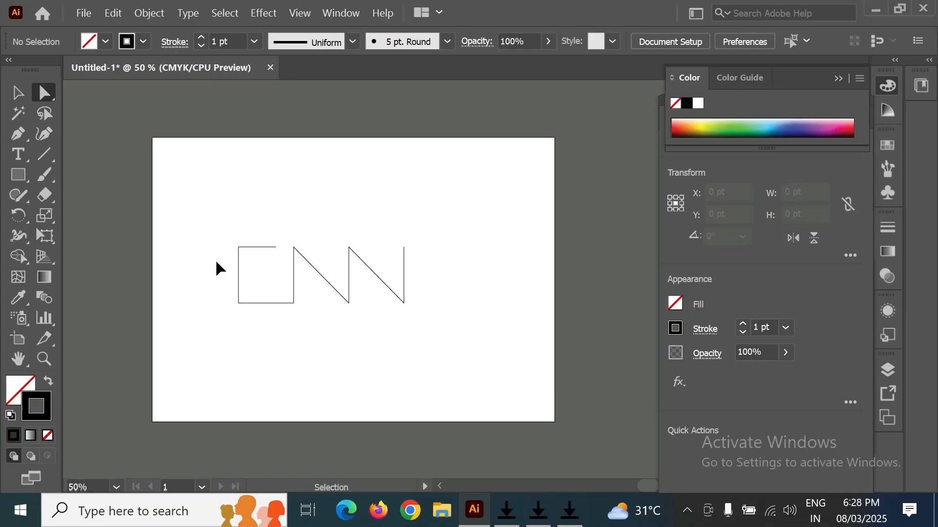
key("space")
left_click_drag(251, 241, 316, 255)
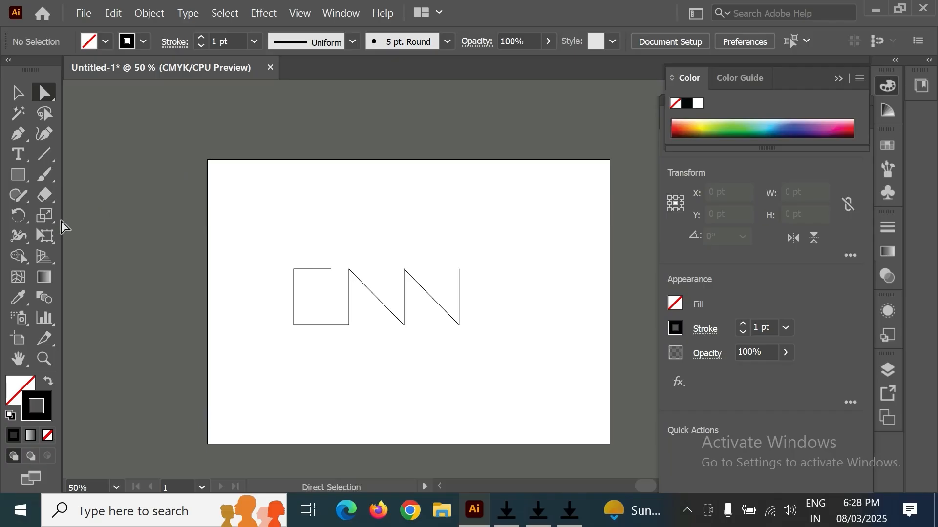
left_click(19, 195)
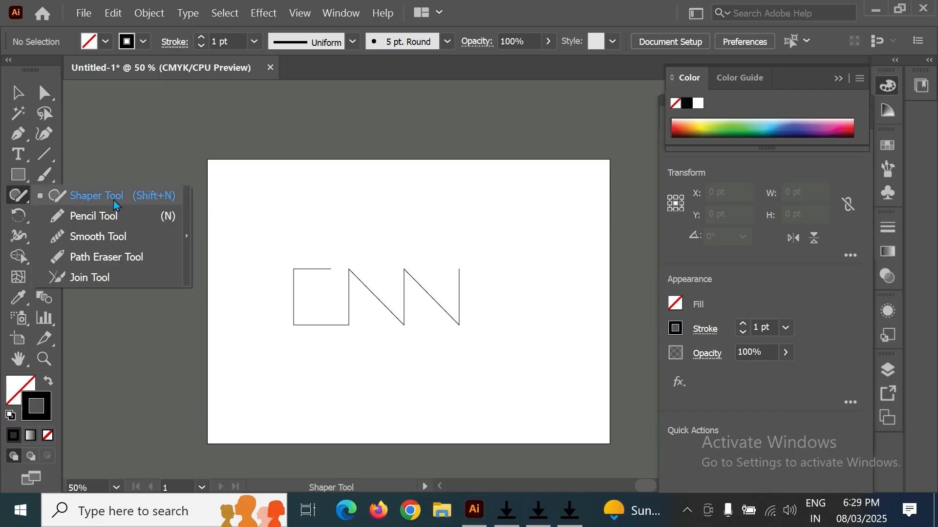
left_click(104, 279)
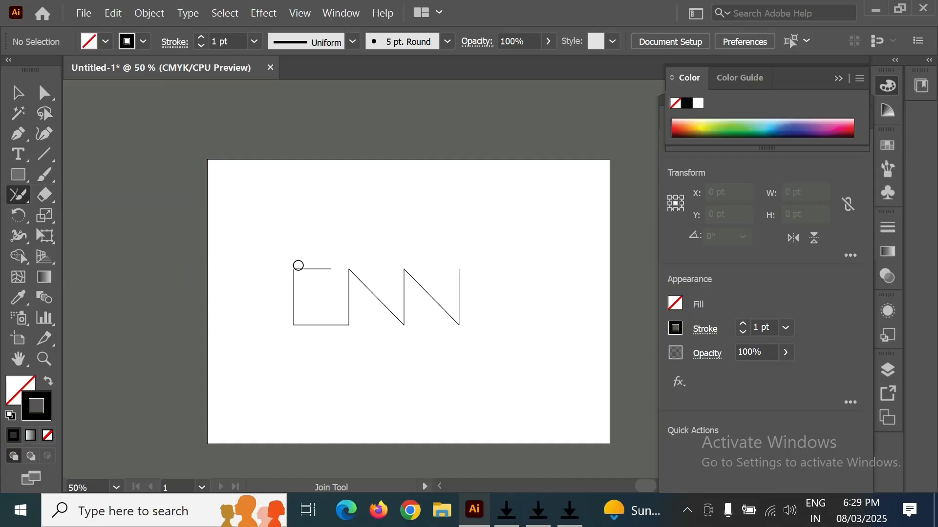
mouse_move(301, 306)
left_mouse_down()
mouse_move(289, 333)
mouse_move(353, 325)
left_mouse_up()
left_click_drag(353, 261, 346, 277)
left_click_drag(407, 324, 405, 323)
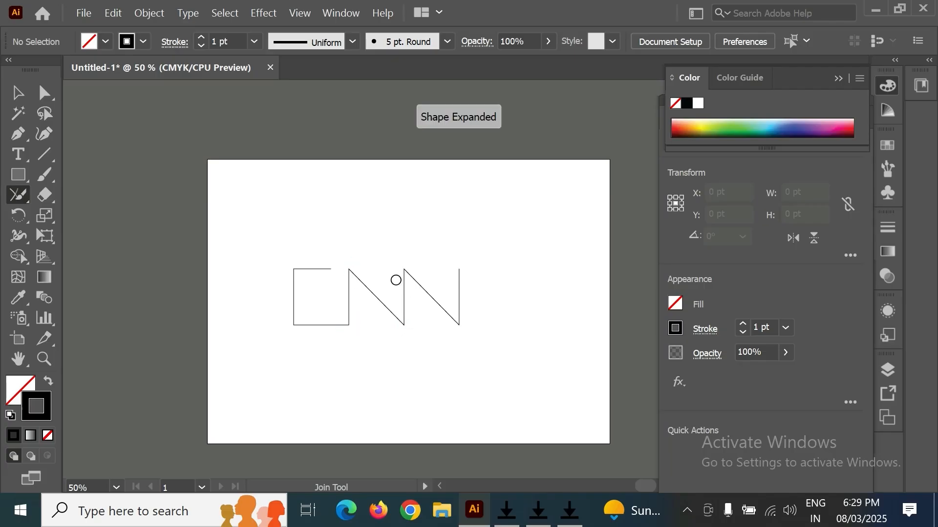
left_click_drag(411, 271, 413, 272)
left_click_drag(464, 325, 468, 323)
left_click(44, 93)
left_click(294, 270)
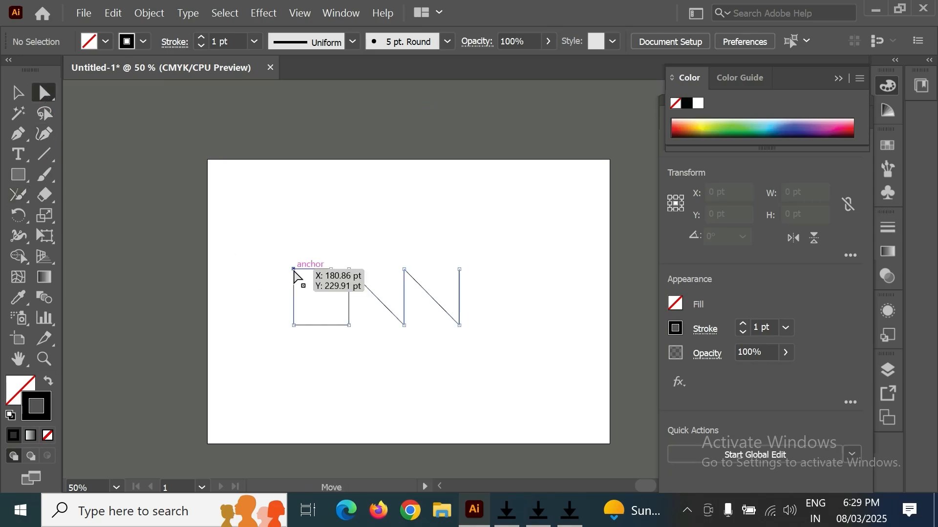
left_click_drag(295, 272, 287, 256)
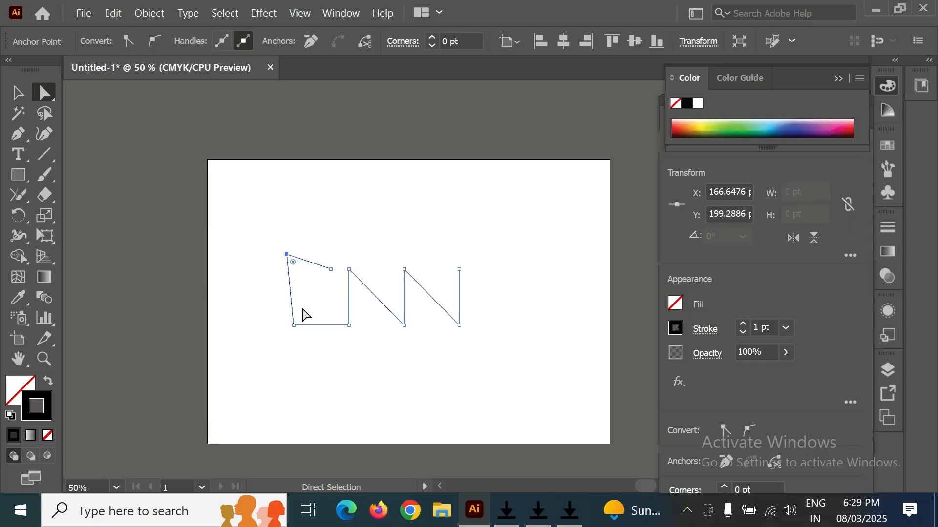
key("ctrl+z")
left_click_drag(294, 326, 282, 339)
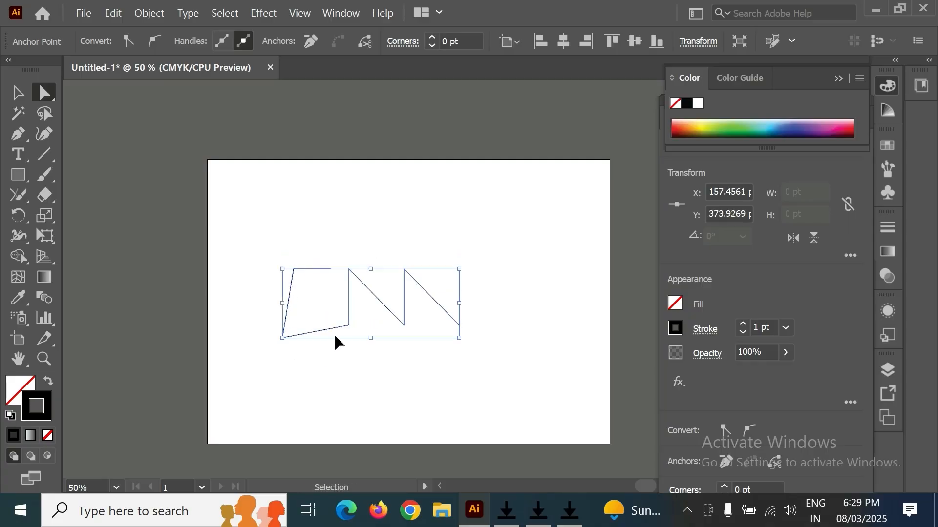
key("ctrl+z")
left_click_drag(349, 326, 360, 339)
key("ctrl+z")
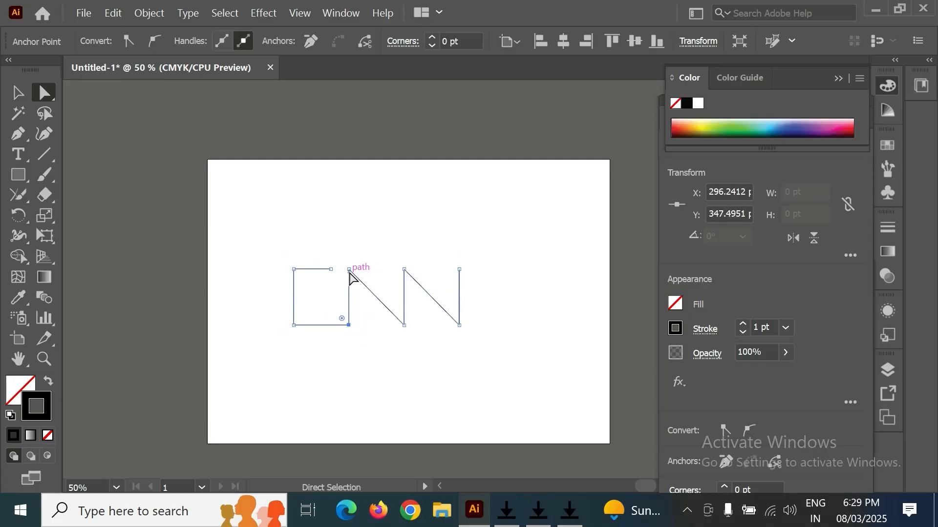
left_click_drag(350, 273, 350, 266)
key("ctrl+z")
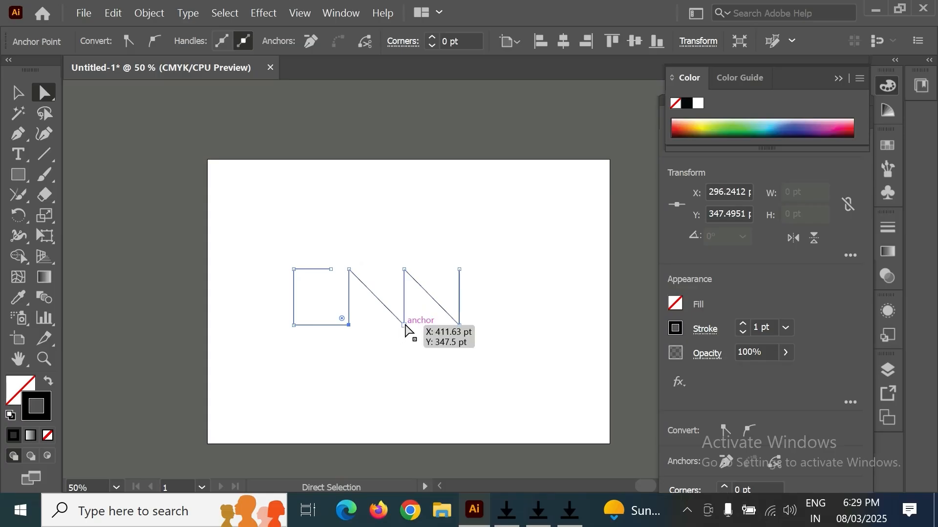
left_click_drag(410, 325, 412, 343)
key("ctrl+z")
left_click_drag(405, 270, 412, 266)
key("ctrl+z")
left_click_drag(459, 325, 469, 337)
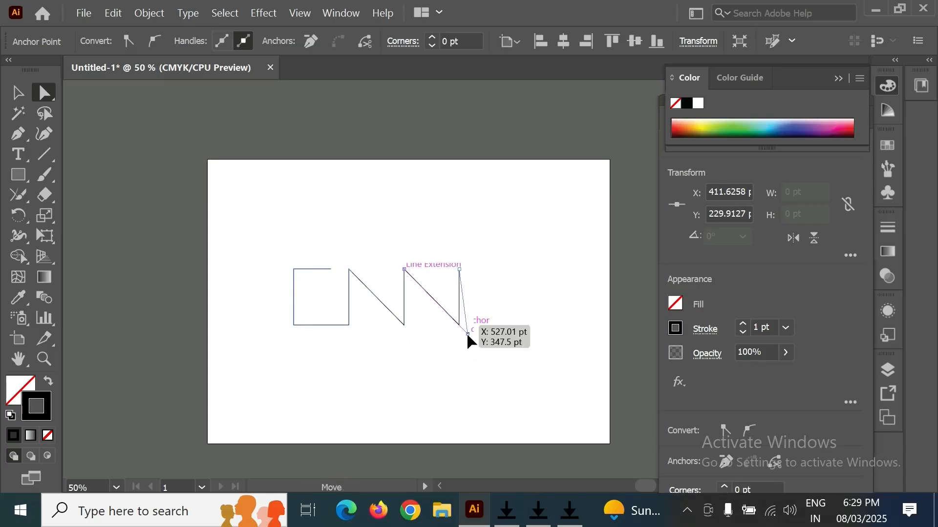
key("ctrl+z")
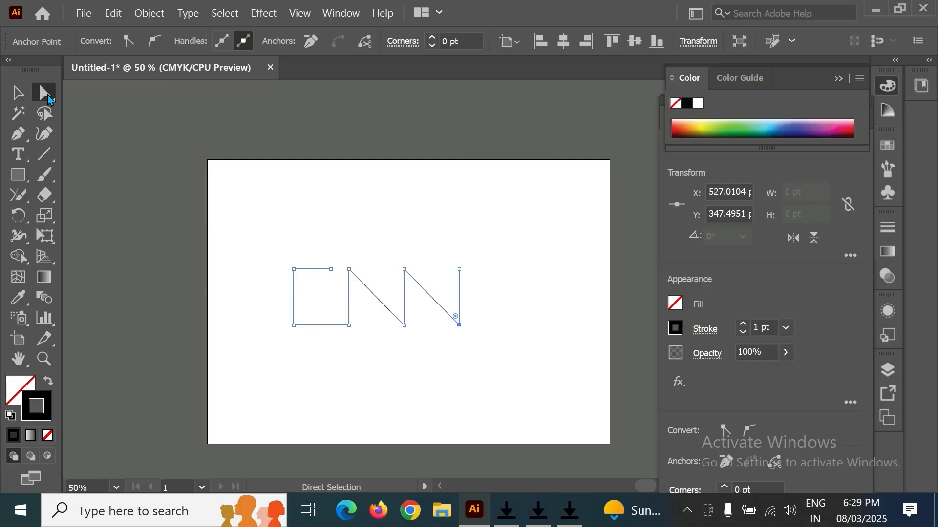
- Select the corner anchors of the two N letters and round them to about 10 pt
left_click(310, 335)
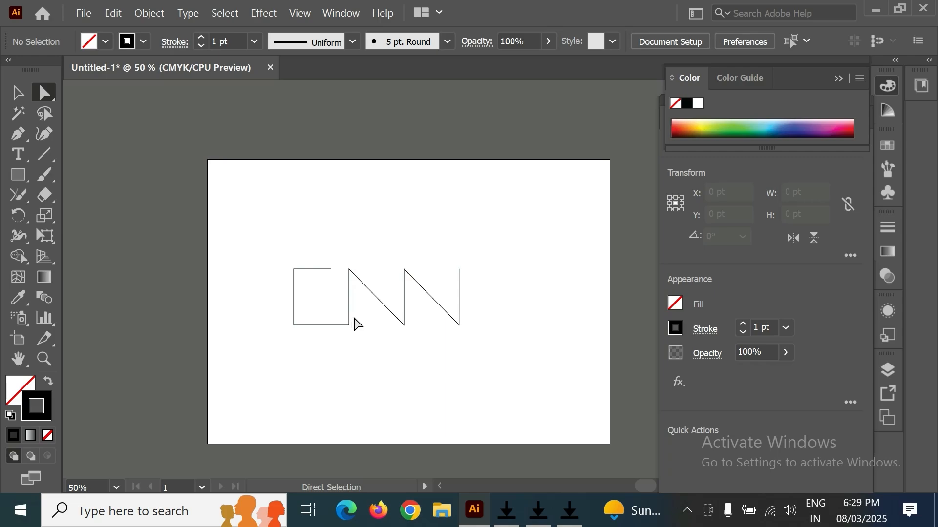
left_click_drag(352, 327, 350, 326)
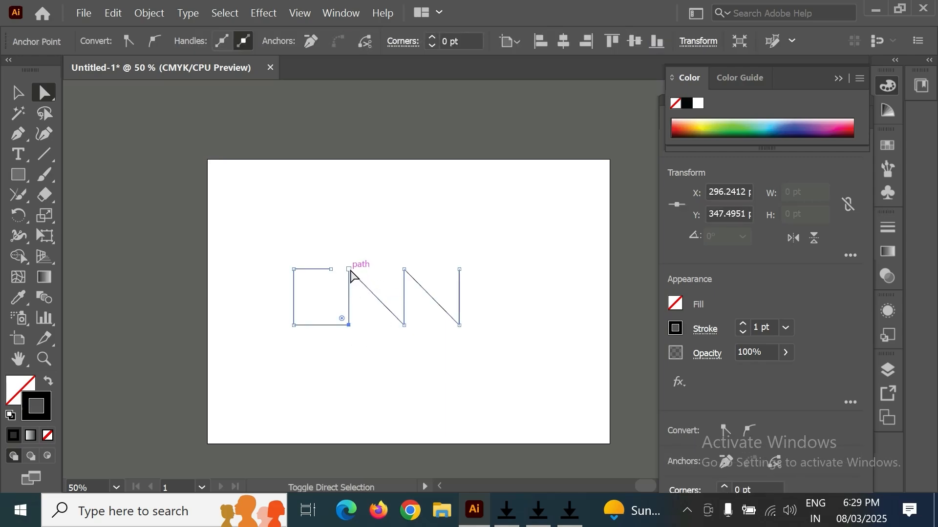
left_click(403, 323, "shift")
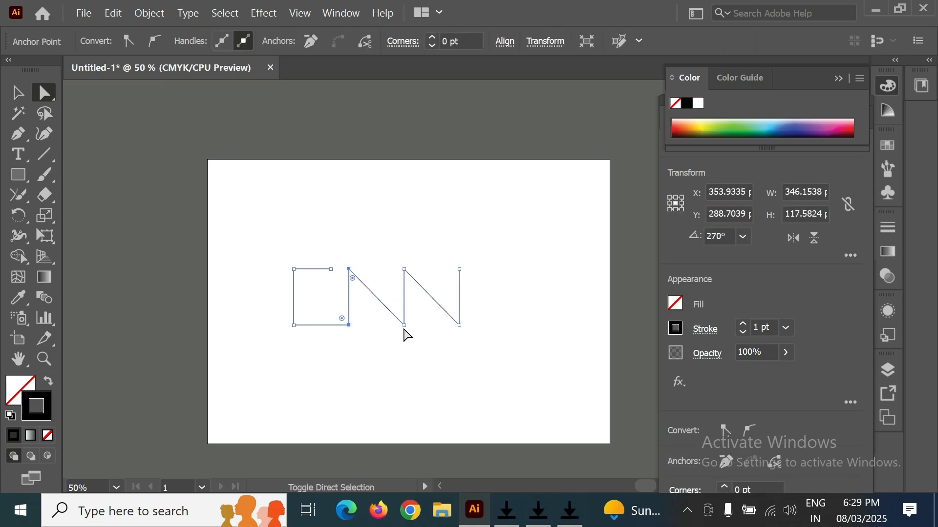
left_click(415, 274, "shift")
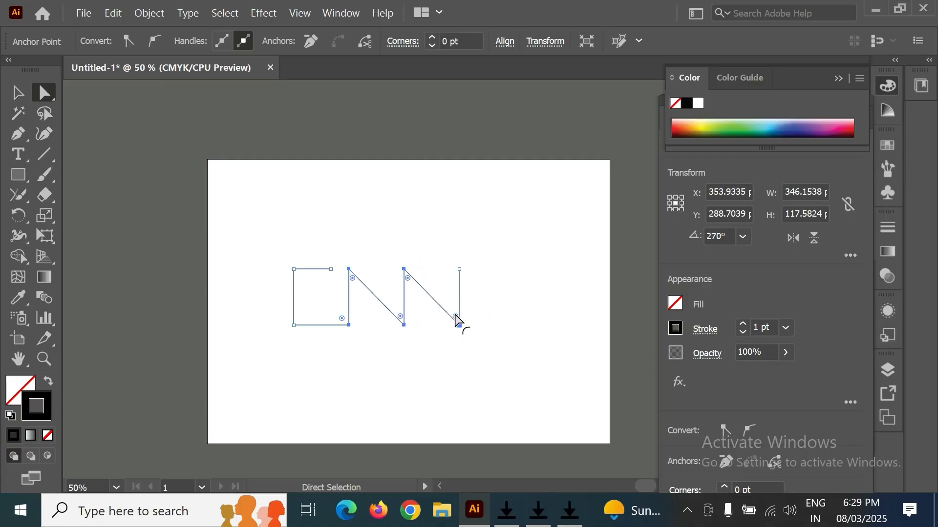
left_click_drag(456, 320, 454, 320)
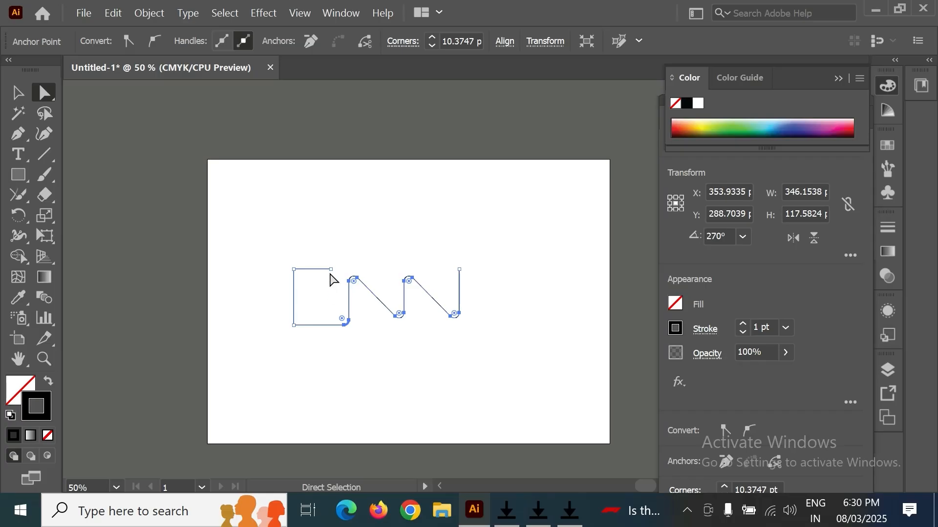
- Select the first letter's two left corner anchors and round them fully into a curved C shape
left_click(293, 269)
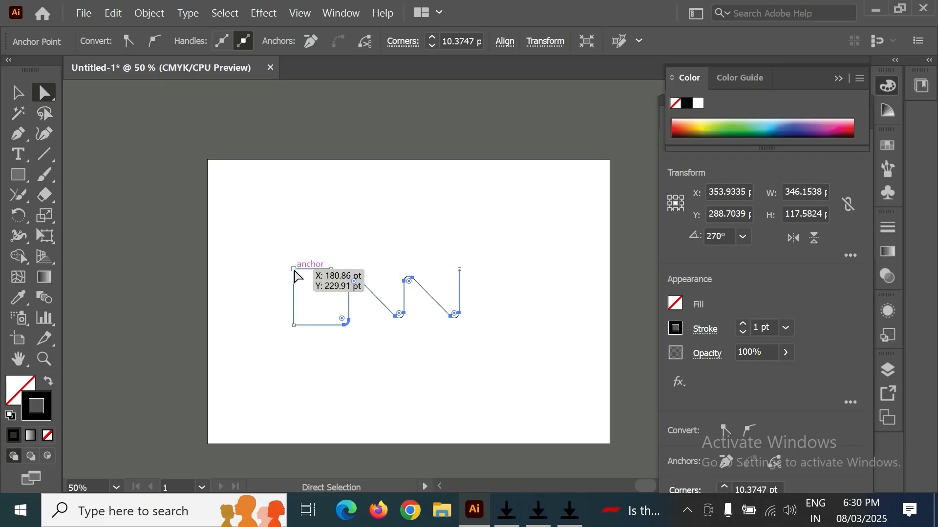
left_click(293, 325)
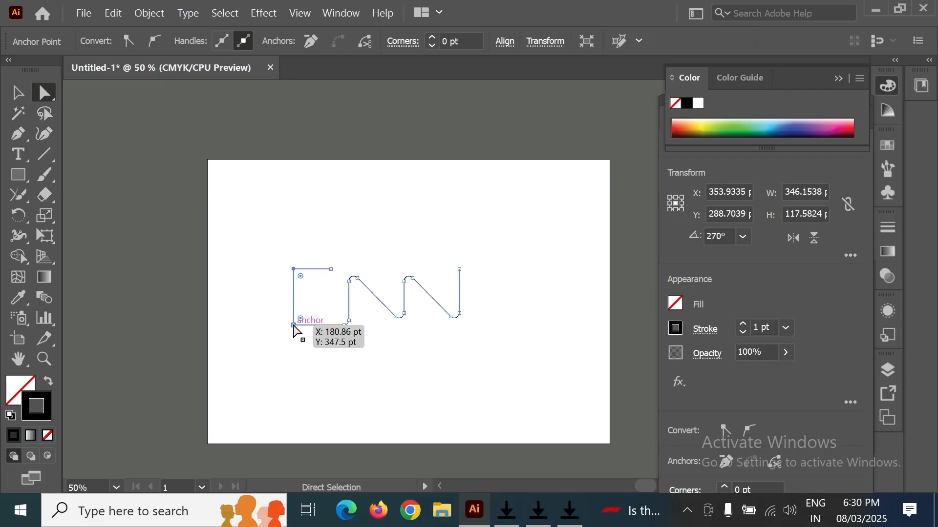
left_click_drag(293, 325, 318, 293)
key("ctrl+z")
left_click(383, 367)
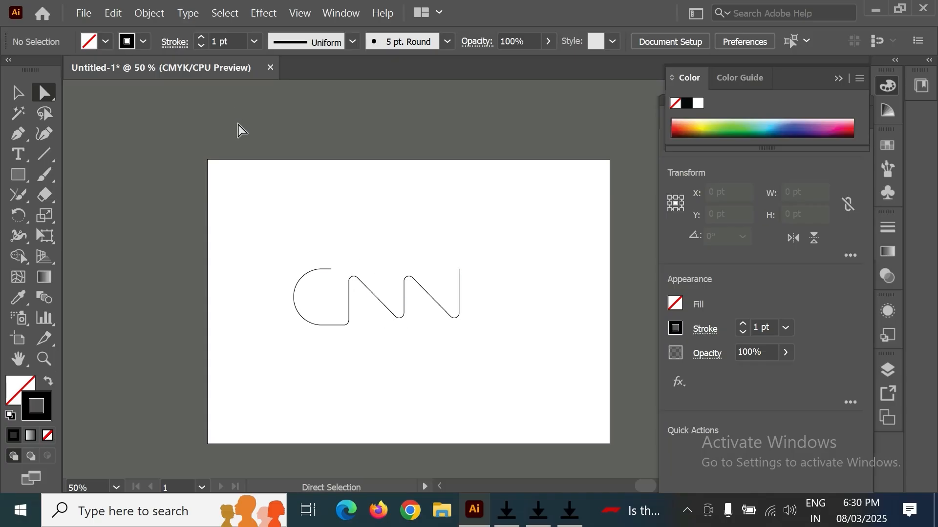
- Show the rulers and pull horizontal guides along the top and bottom of the letters
key("ctrl")
key("ctrl+r")
left_click_drag(319, 89, 368, 267)
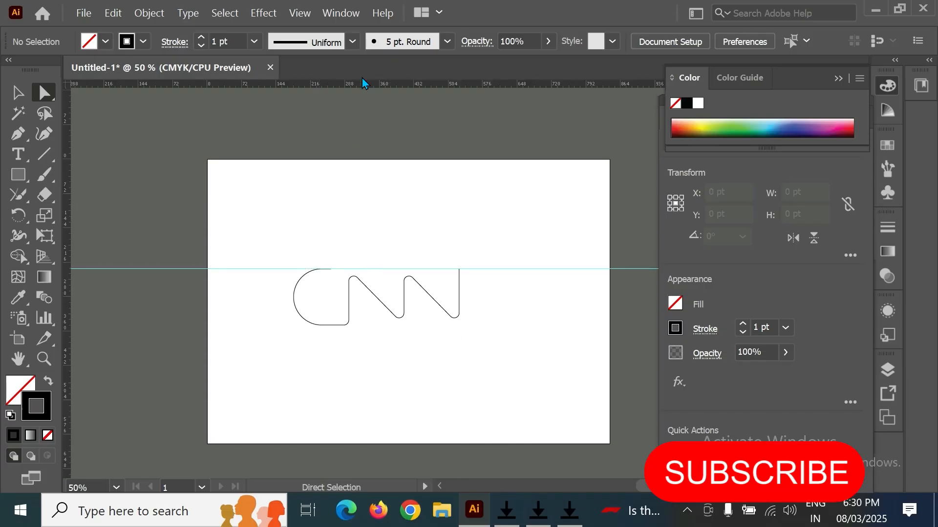
left_click_drag(368, 87, 367, 102)
left_click_drag(384, 224, 391, 326)
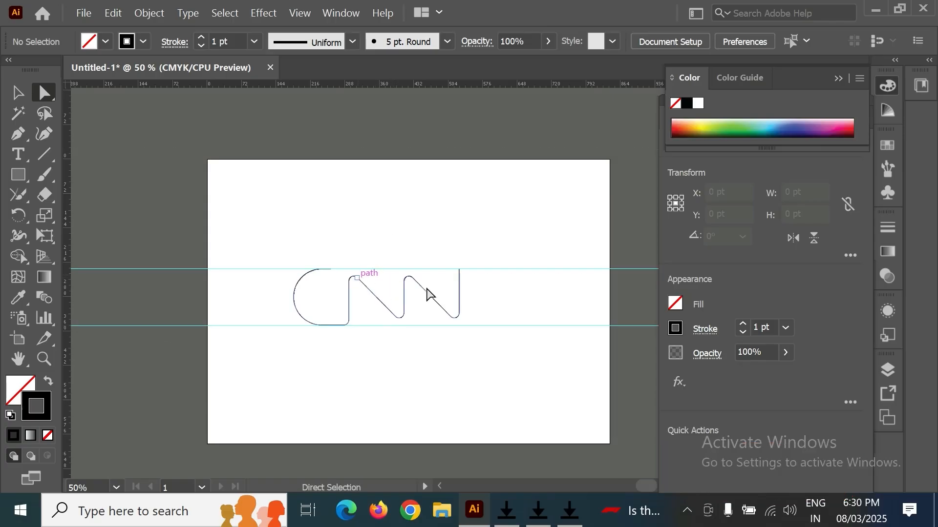
right_click(529, 298)
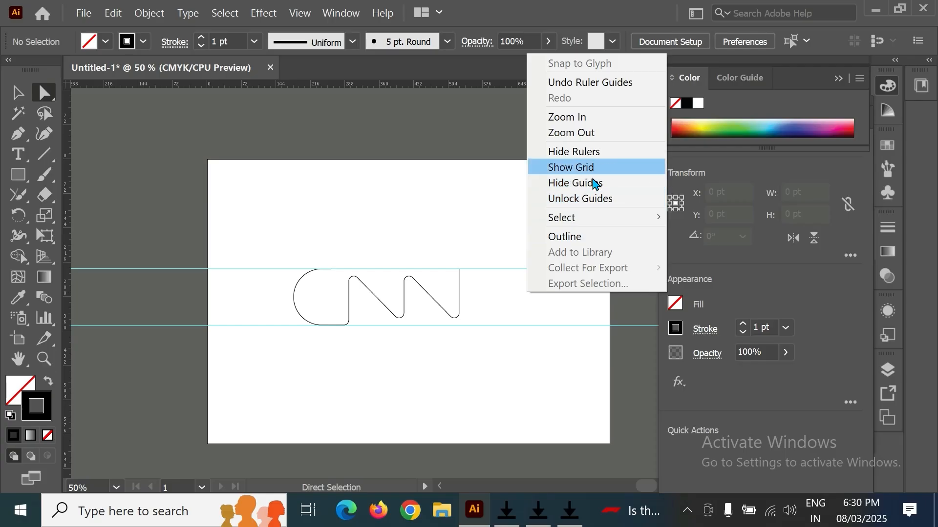
left_click(422, 295)
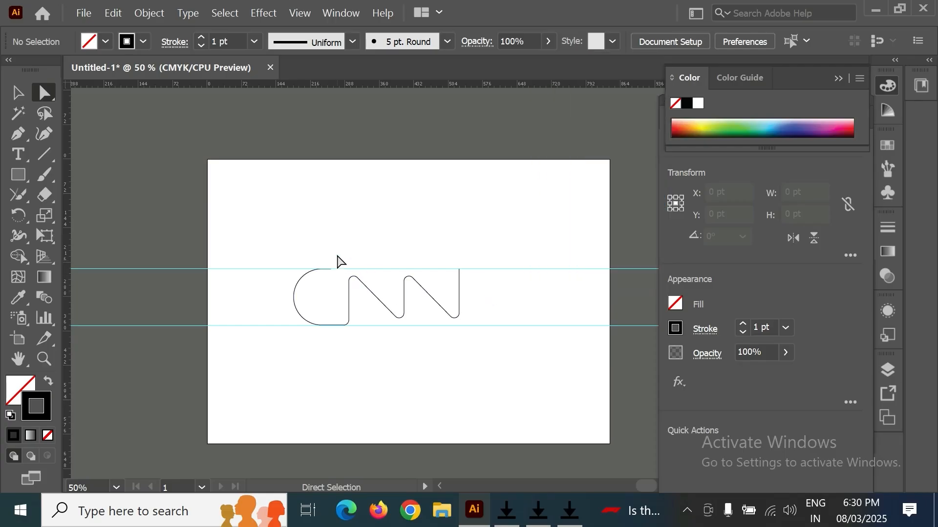
- Select the top corner anchors of both N letters and nudge them up to the top guide
left_click_drag(337, 254, 436, 298)
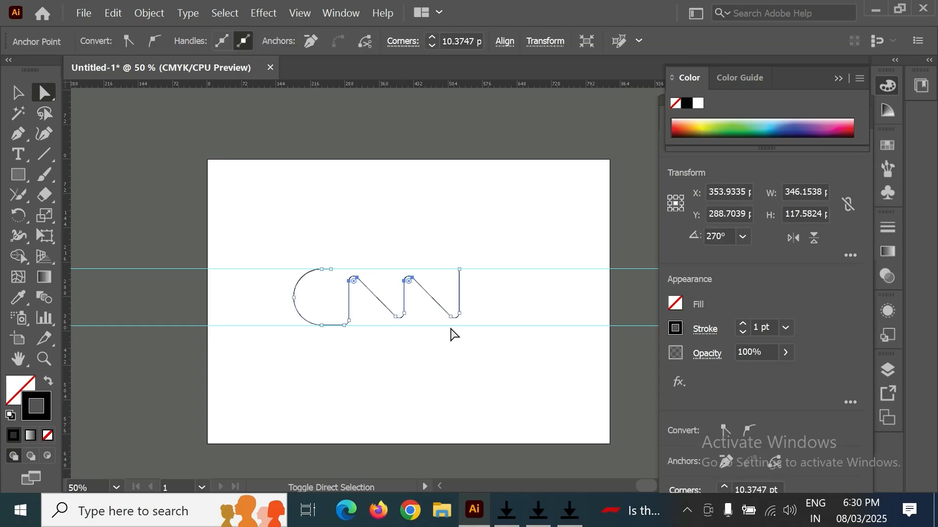
key("Up")
key("Up")
key("Up")
key("Up")
key("Up")
key("Up")
key("Up")
key("Up")
key("Up")
key("Up")
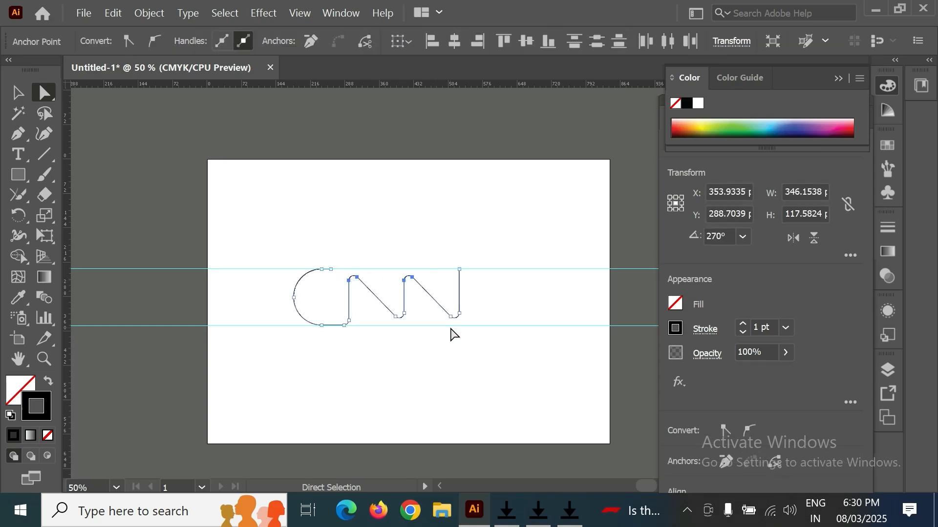
key("Up")
key("Up")
key("Up")
key("Up")
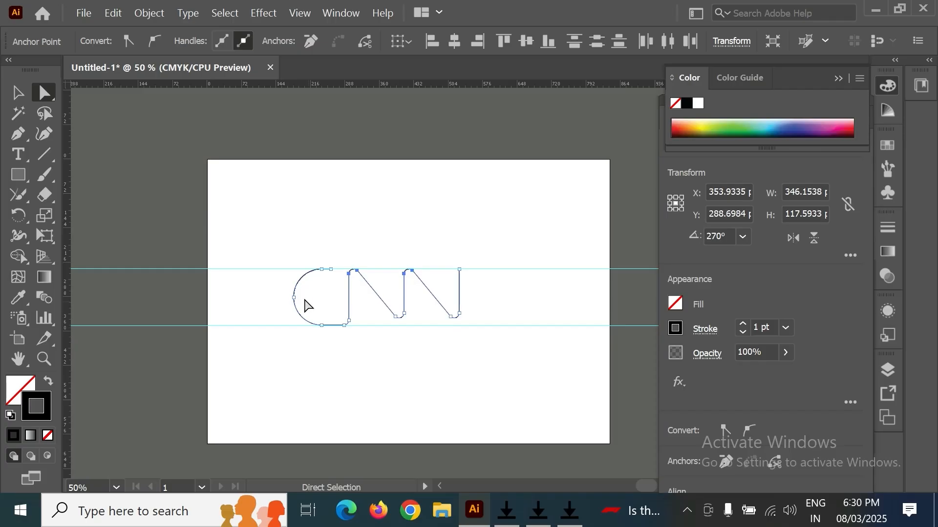
- Select the bottom corner anchors of both N letters and nudge them down to the bottom guide
left_click_drag(377, 307, 511, 342)
key("Down")
key("Down")
key("Down")
key("Down")
key("Down")
key("Down")
key("Down")
key("Down")
key("Down")
key("Down")
key("Down")
key("Down")
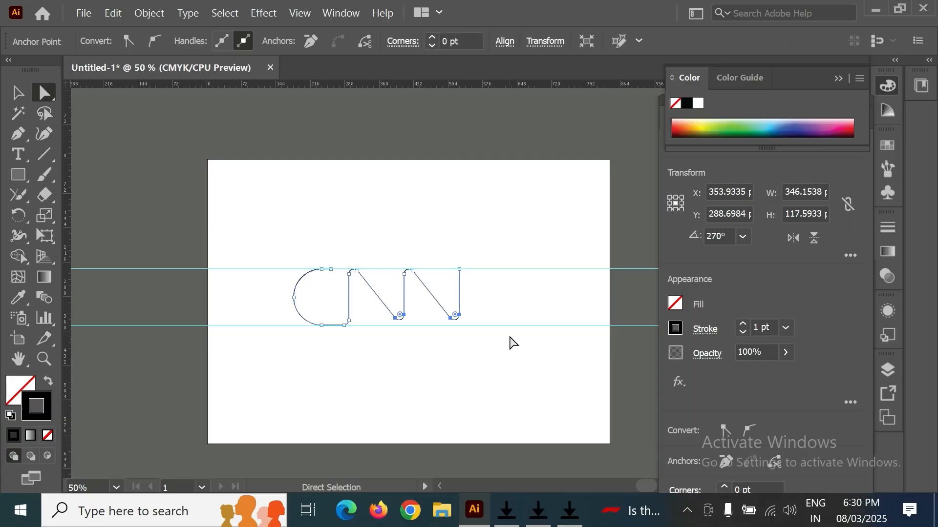
key("Down")
key("Down")
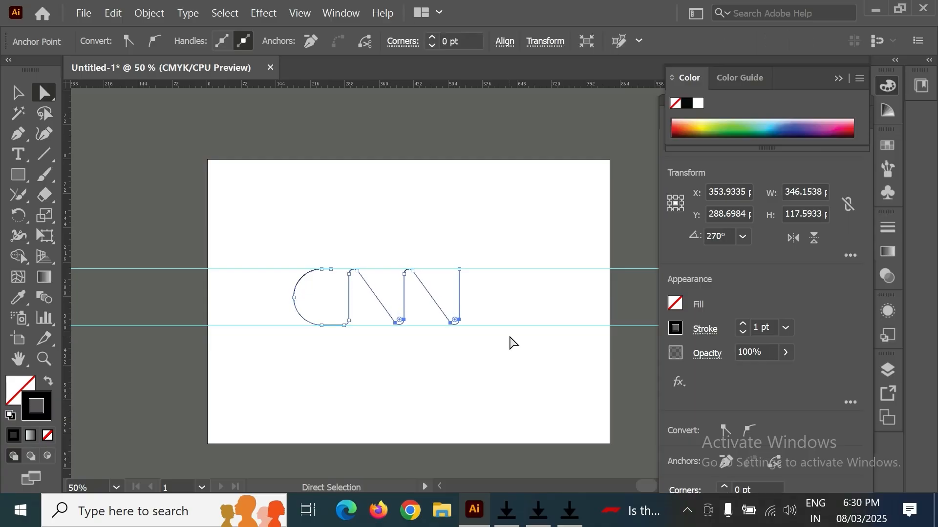
key("Down")
key("Down")
key("Down")
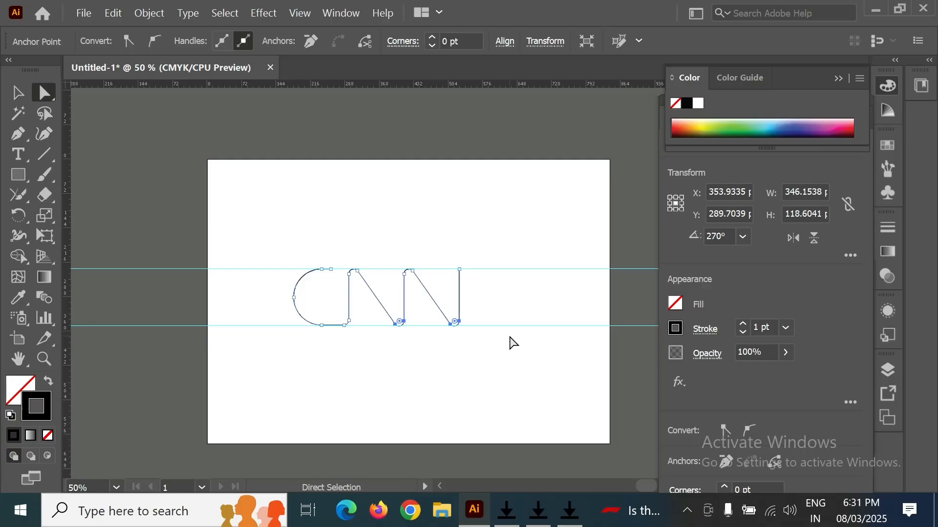
key("Up")
key("v")
left_click(326, 185)
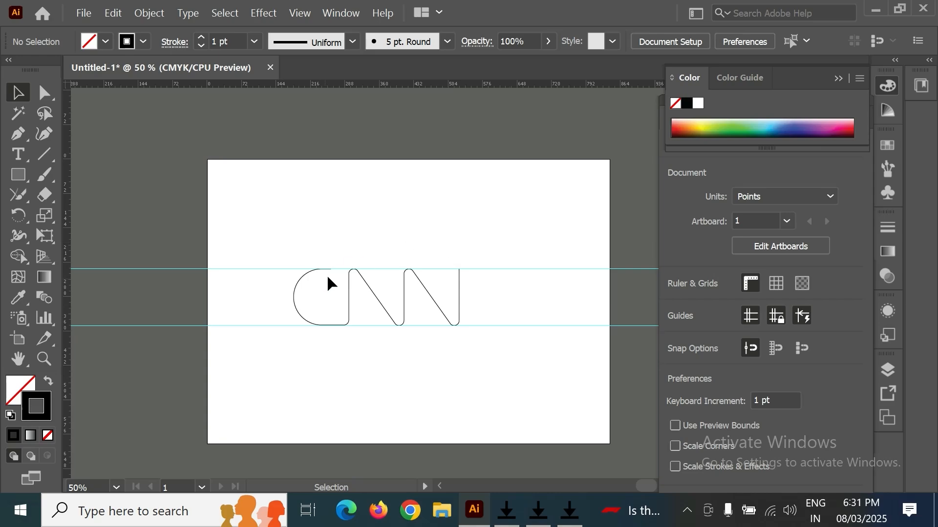
left_click_drag(341, 253, 467, 295)
left_click_drag(479, 289, 462, 288)
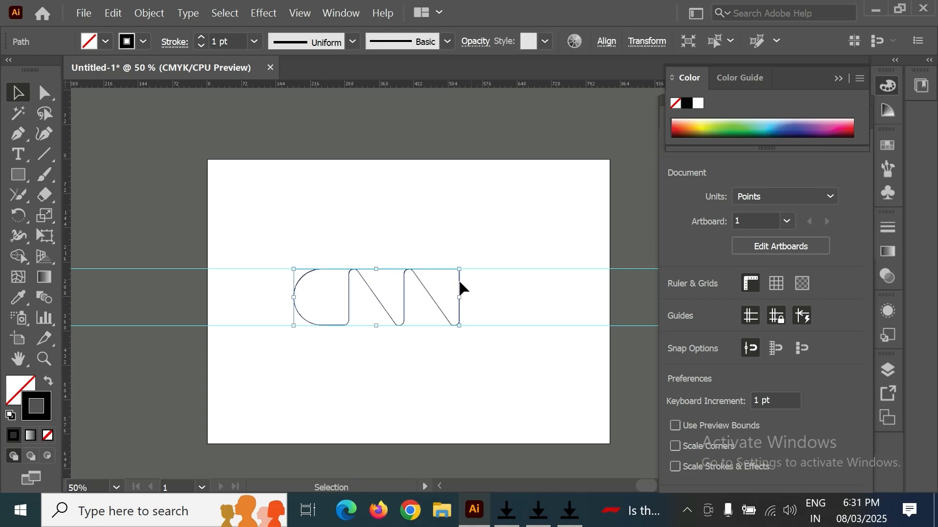
left_click(44, 92)
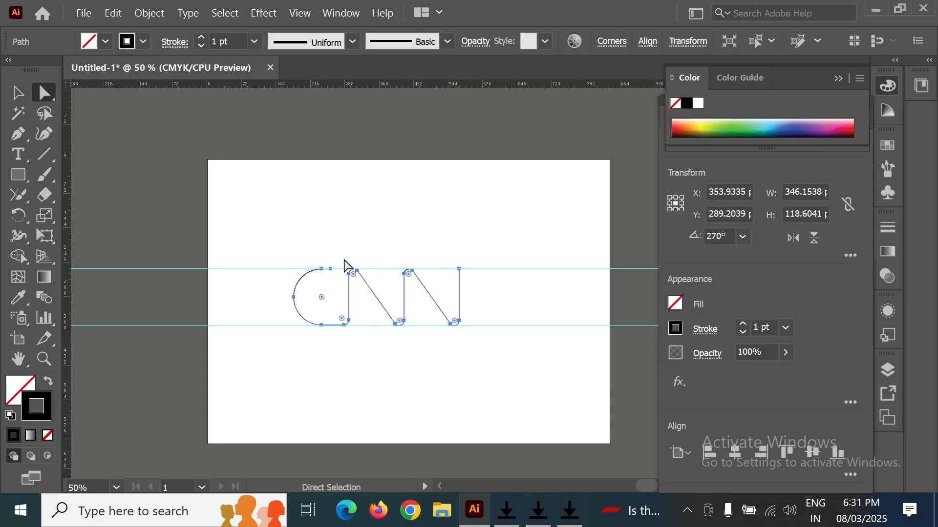
left_click_drag(344, 260, 481, 293)
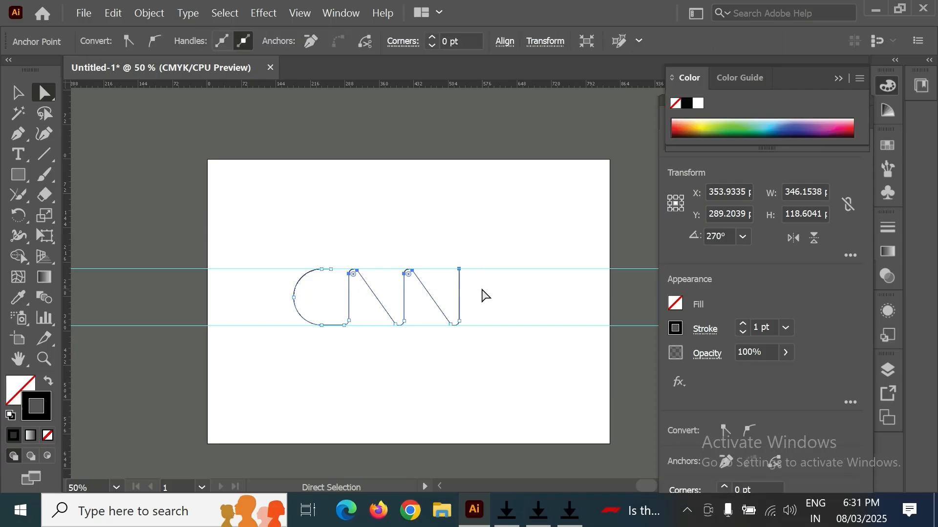
left_click(462, 261)
left_click(559, 355)
key("v")
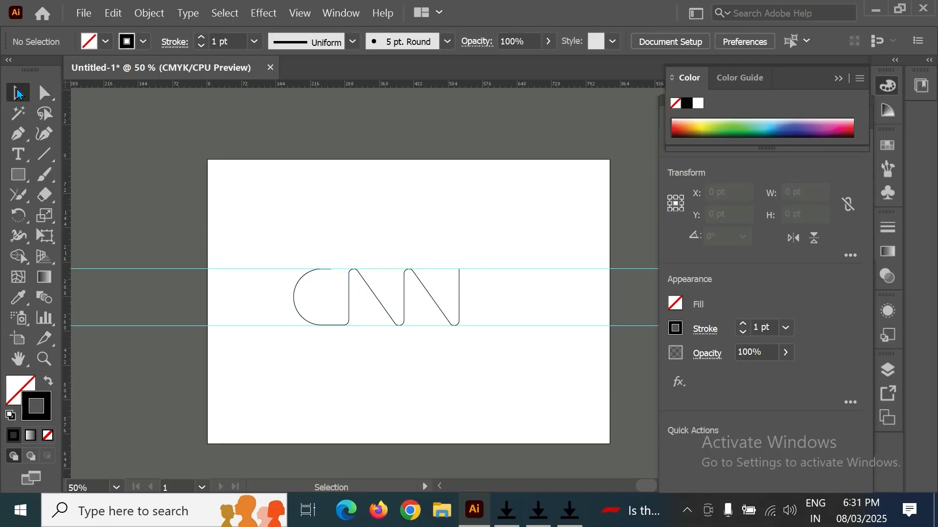
- Select the logo path and set its stroke weight to 40 pt
left_click(311, 276)
left_click(259, 43)
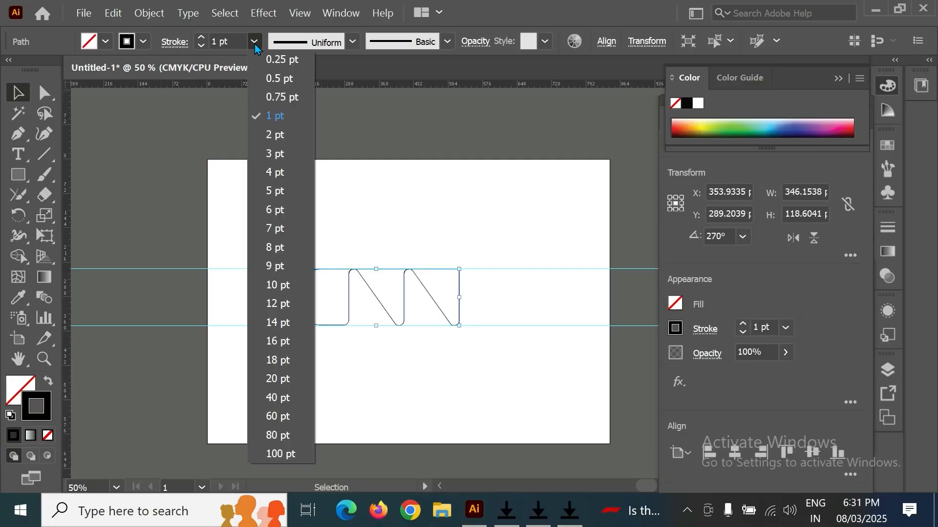
left_click(279, 246)
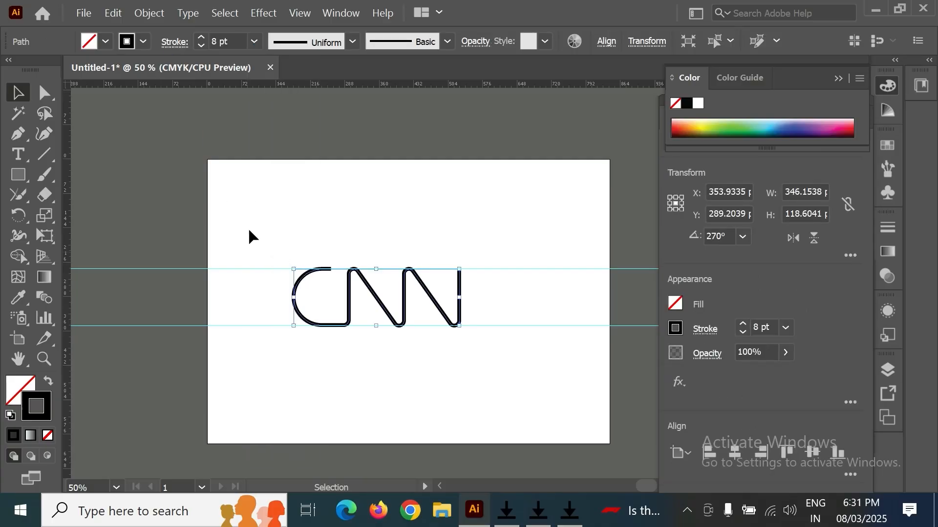
left_click(255, 42)
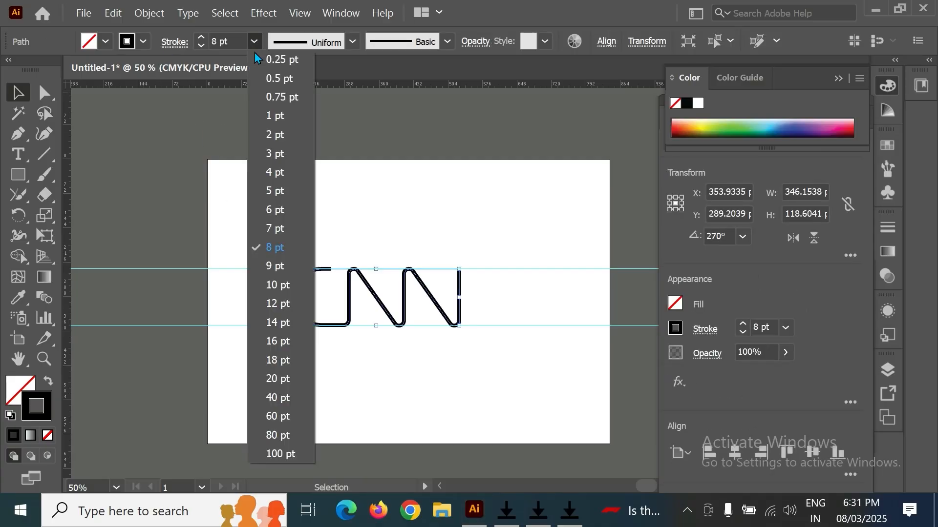
left_click(279, 343)
left_click(254, 42)
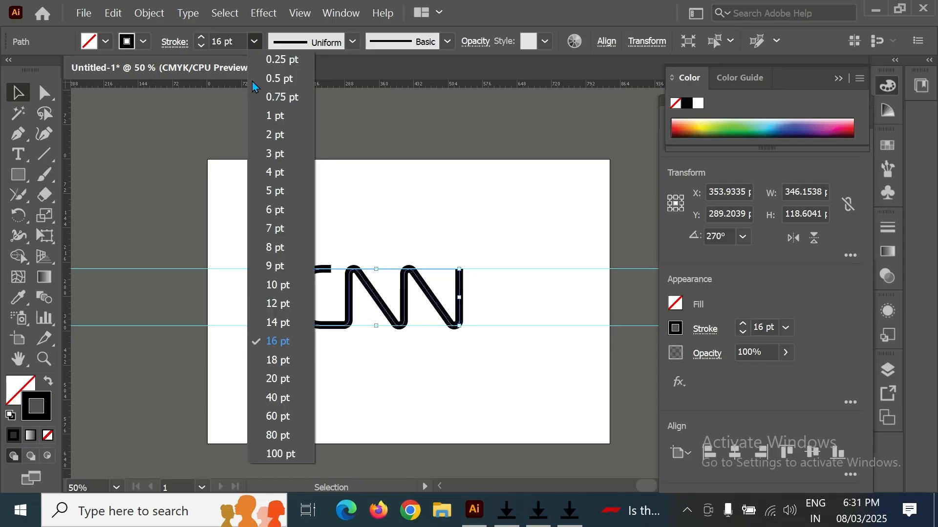
left_click(284, 399)
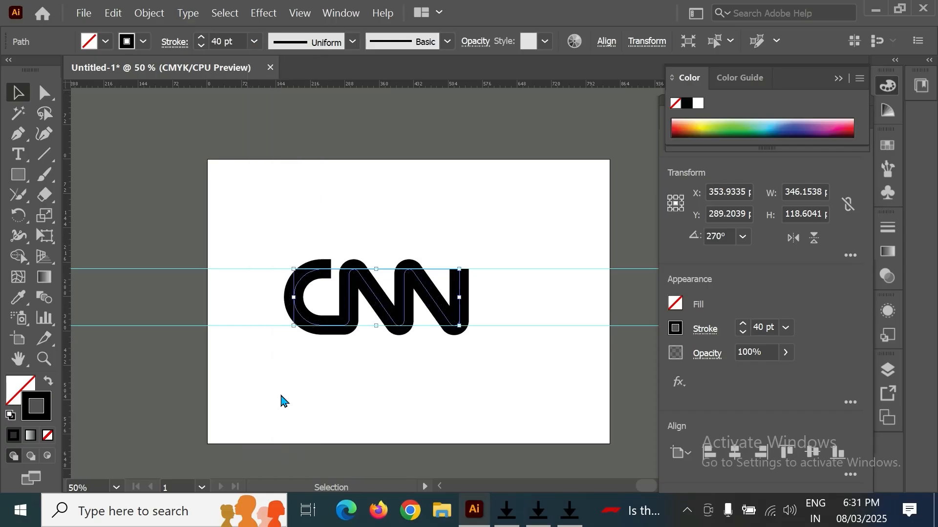
left_click(435, 252)
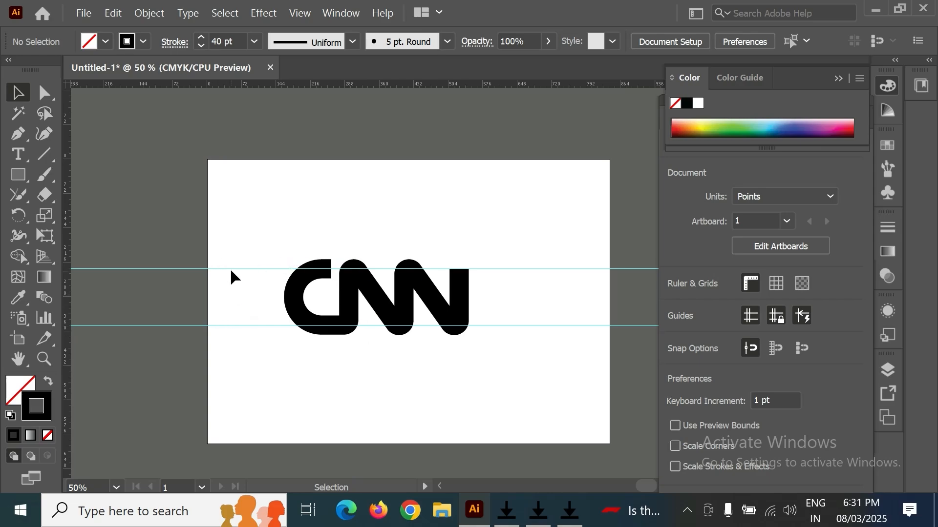
- Unlock the guides and move the top and bottom guides out to the edges of the thick stroke
right_click(239, 228)
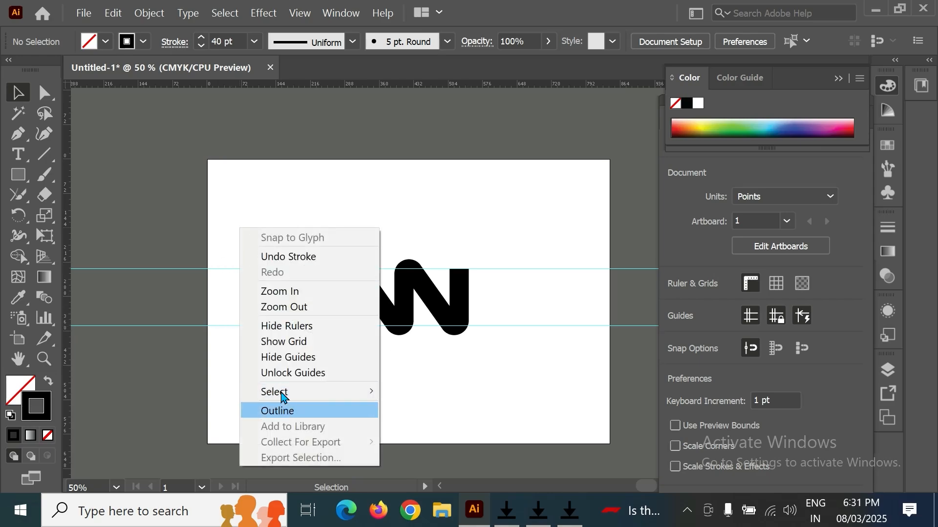
left_click(300, 374)
left_click_drag(241, 268, 241, 259)
left_click_drag(247, 308, 247, 335)
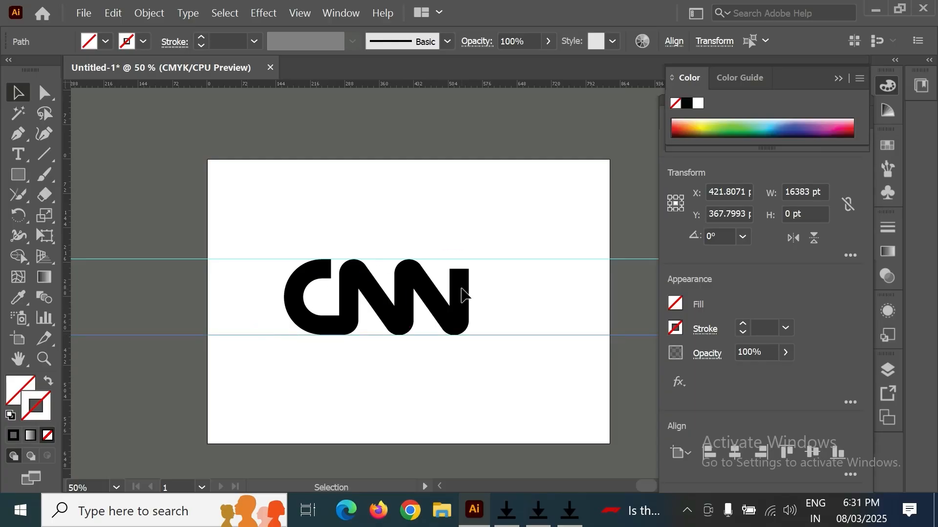
key("ctrl+shift+a")
left_click(44, 92)
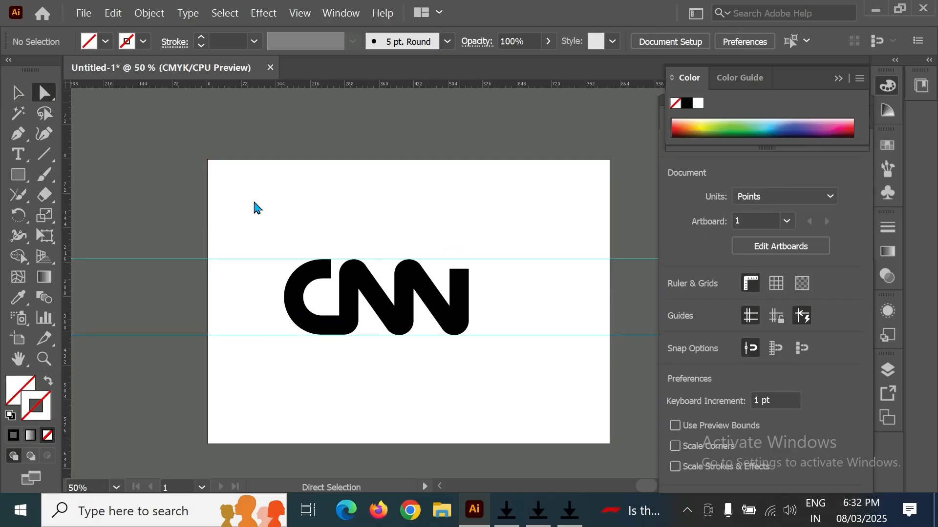
left_click(461, 274)
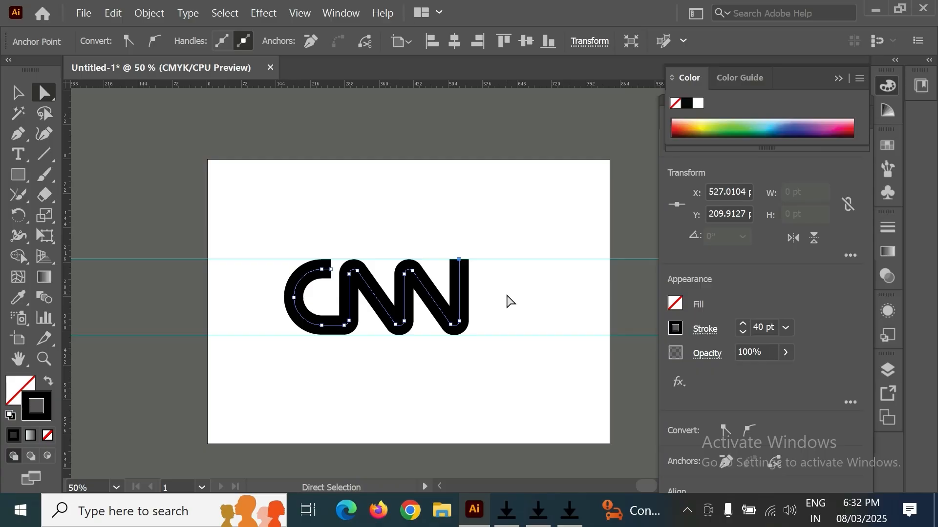
left_click(508, 301)
left_click(17, 96)
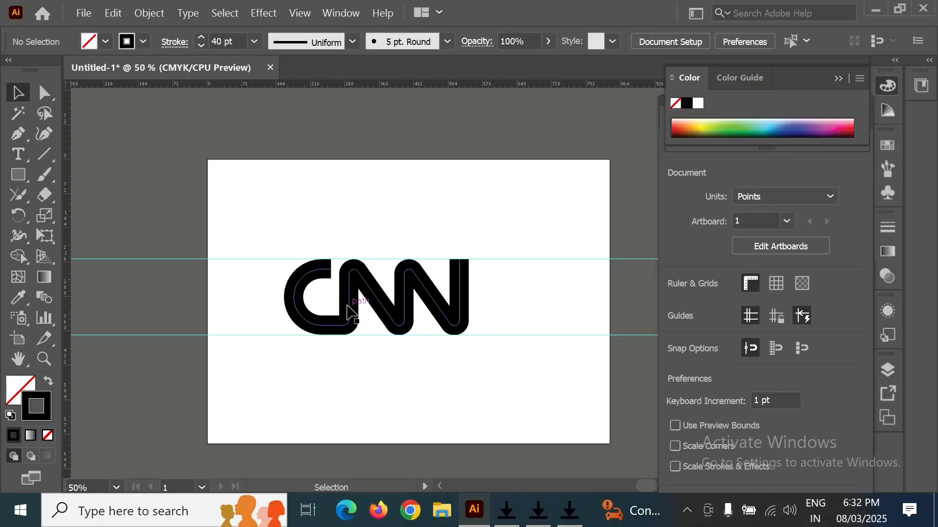
- Change the logo path's stroke colour to pure red (FF0000)
left_click(351, 312)
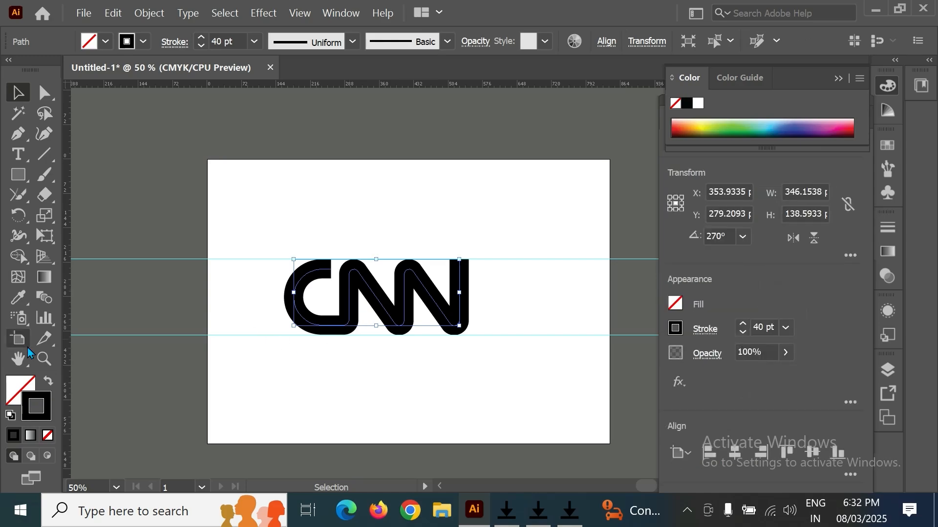
double_click(49, 409)
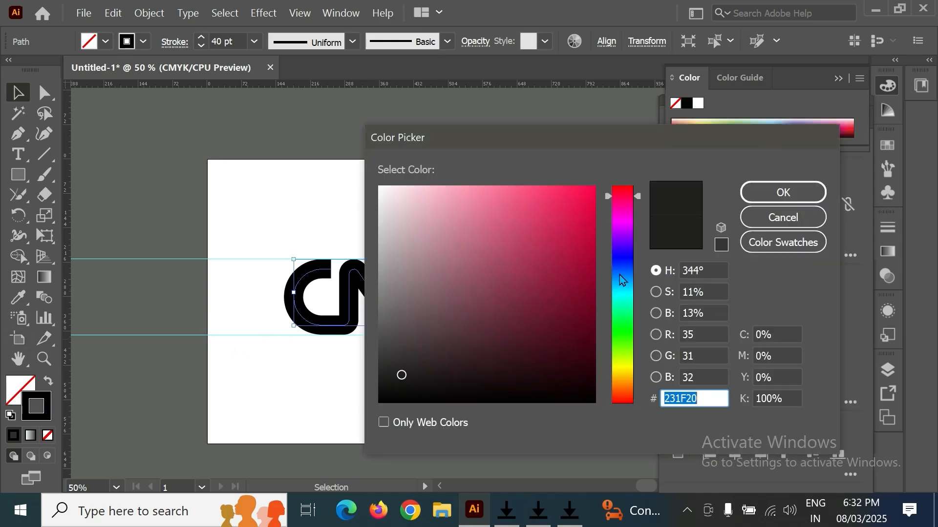
left_click_drag(586, 230, 594, 187)
left_click_drag(635, 219, 633, 184)
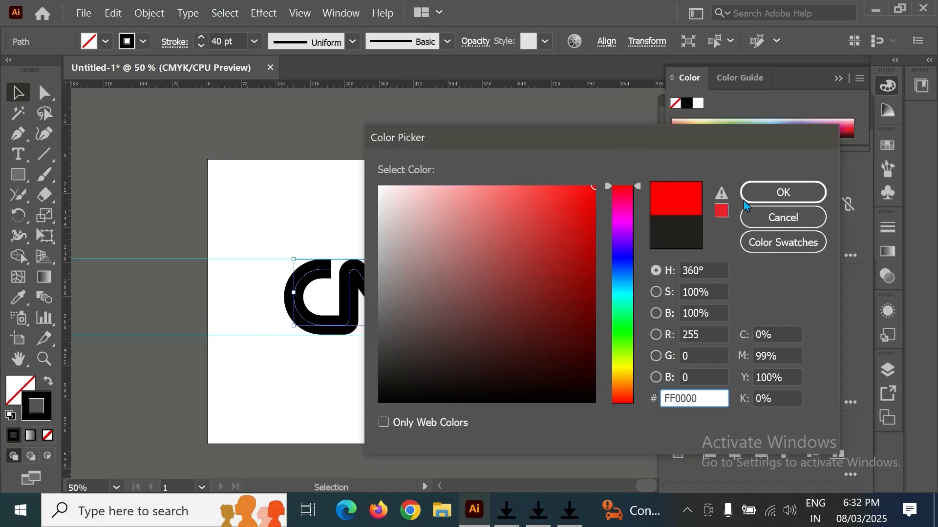
left_click(781, 192)
left_click(521, 192)
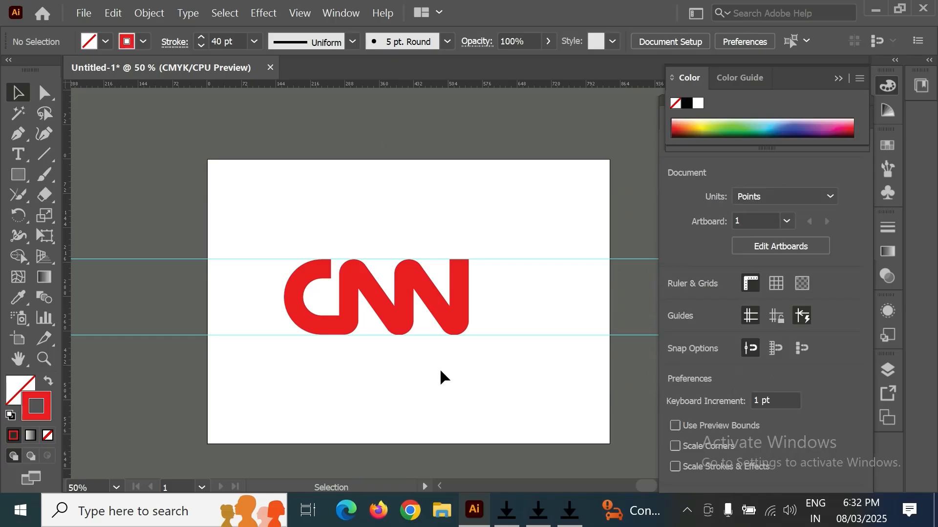
- Copy the logo path and paste a duplicate in front of it
left_click(439, 315)
key("a")
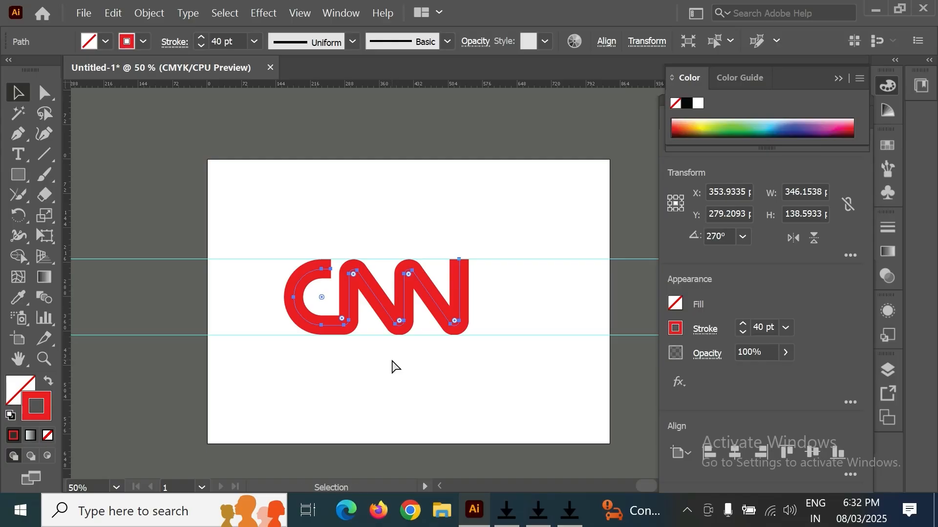
key("v")
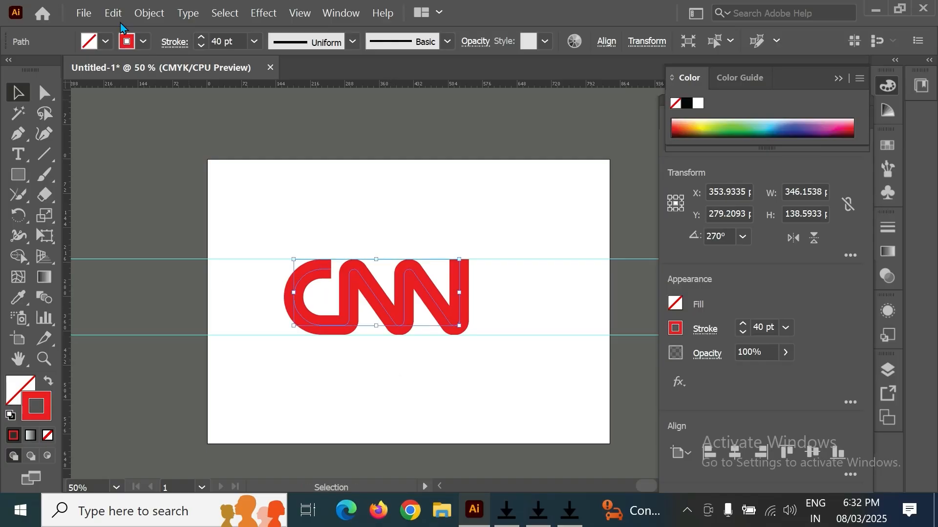
left_click(113, 13)
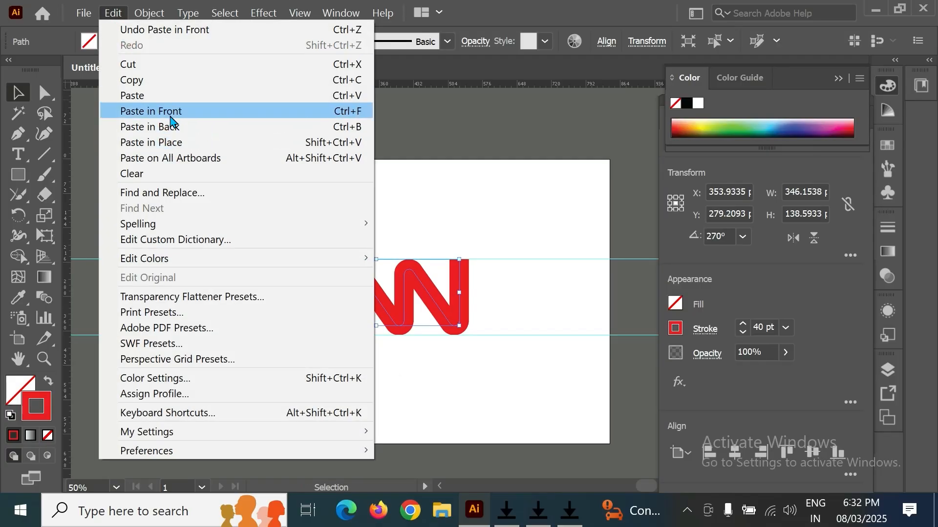
left_click(489, 217)
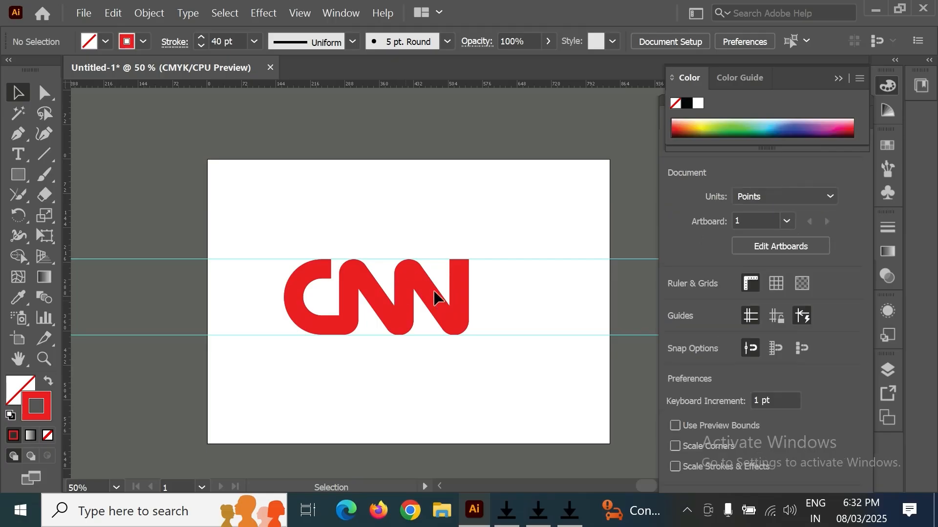
- Give the front copy a white FFFFFF stroke with a weight of 4 pt
left_click(433, 308)
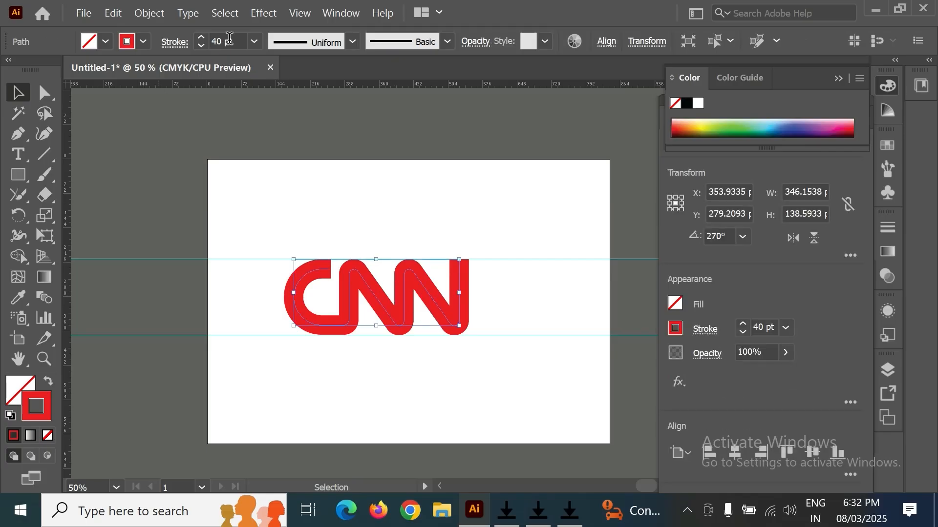
left_click(253, 42)
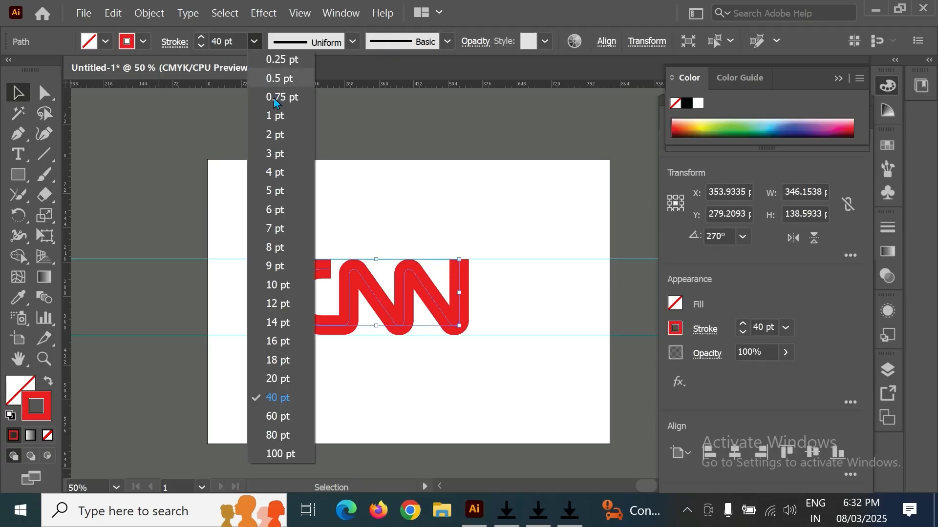
left_click(285, 138)
double_click(48, 405)
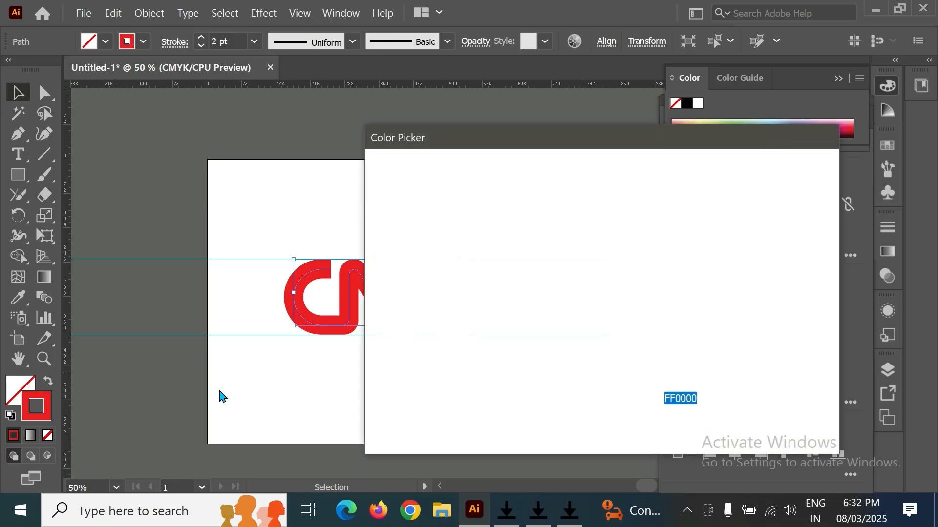
type("FFFFFF")
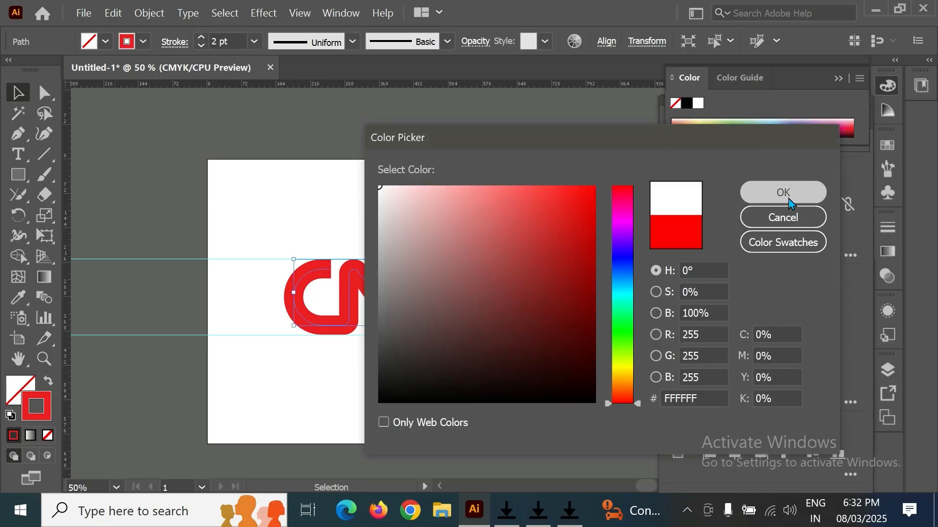
left_click(783, 192)
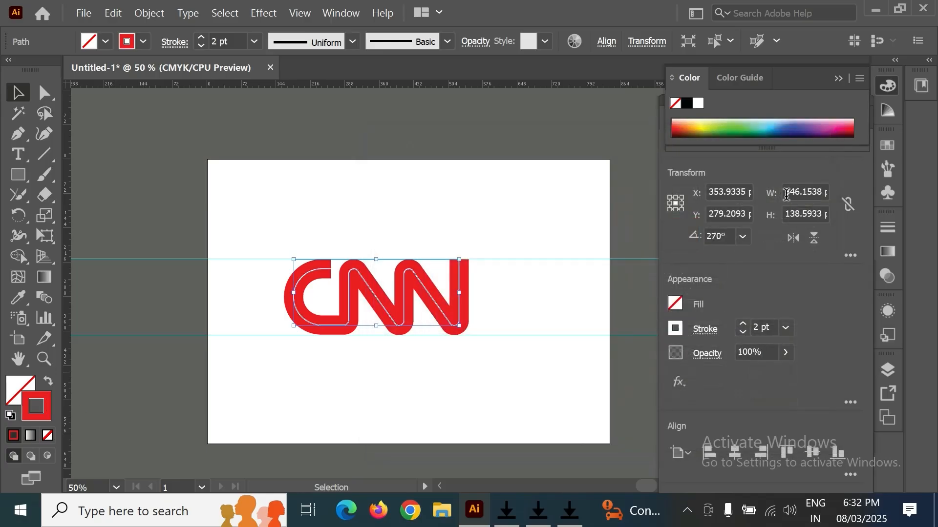
left_click(200, 38)
left_click(403, 217)
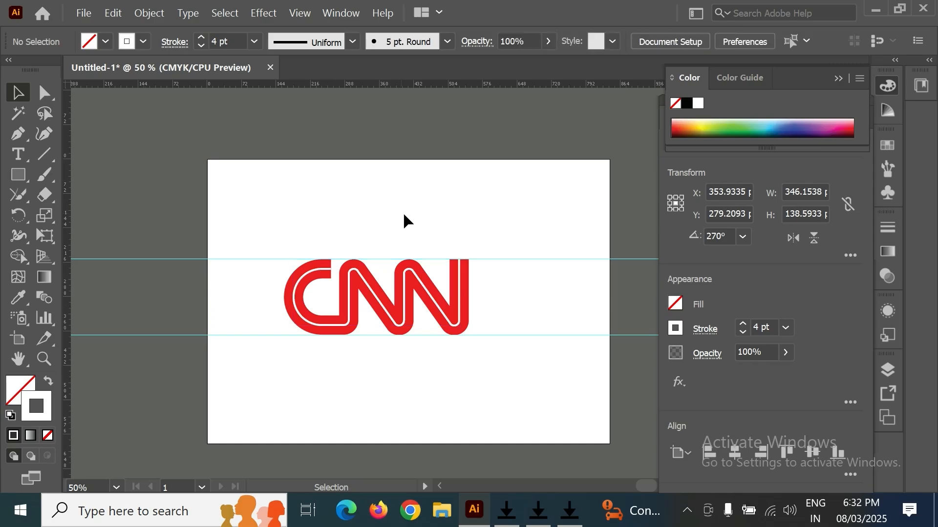